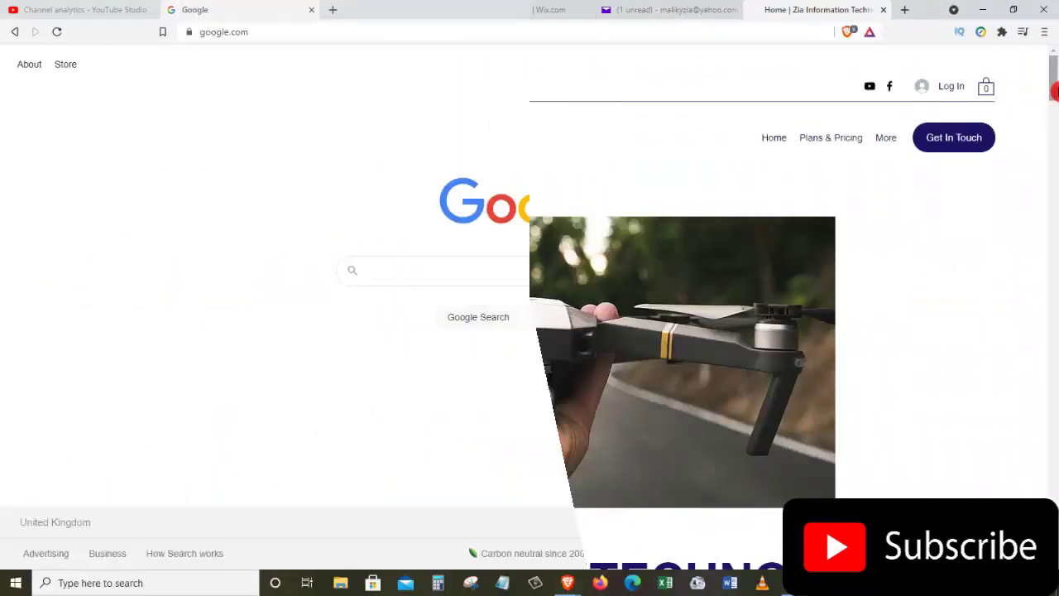
- Check whether the chosen free domain is available
scroll(1054, 184, down, 10)
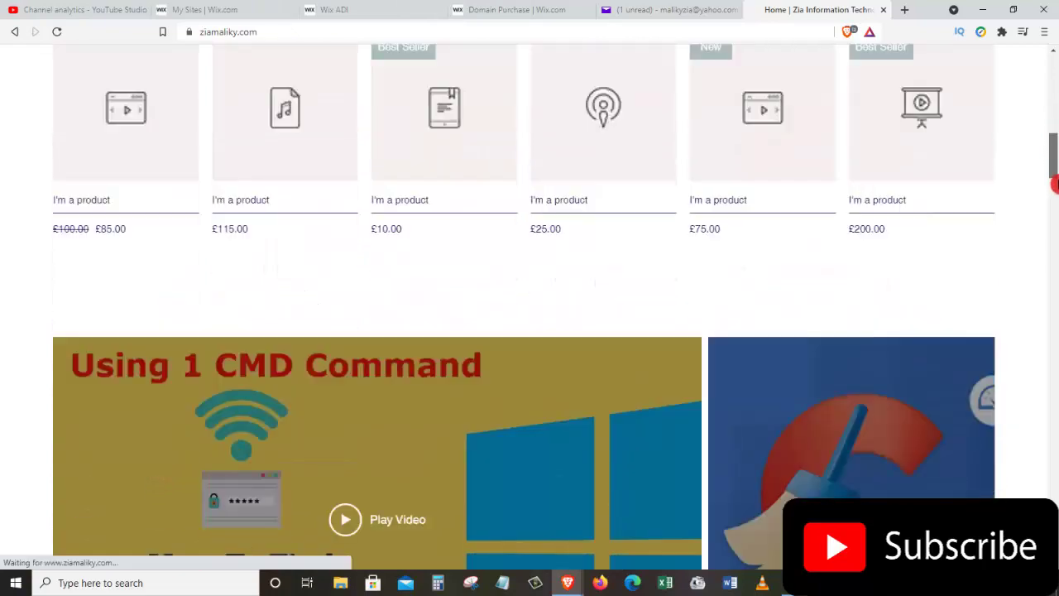
scroll(1054, 184, down, 5)
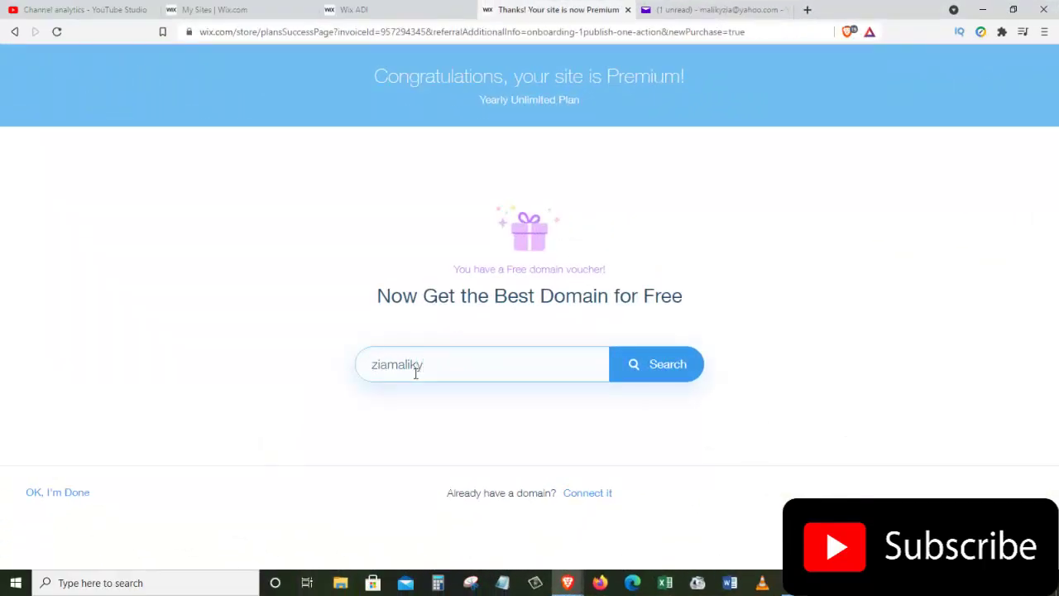
click(669, 371)
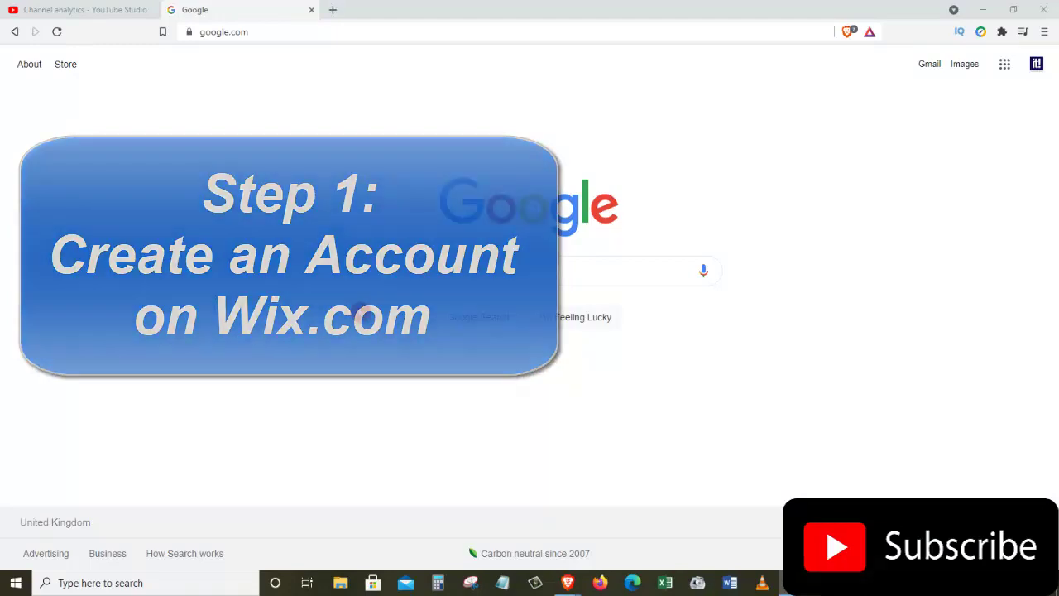
- Search Google for 'wix' and open the Wix.com Free Website Builder result
click(388, 272)
text(wix)
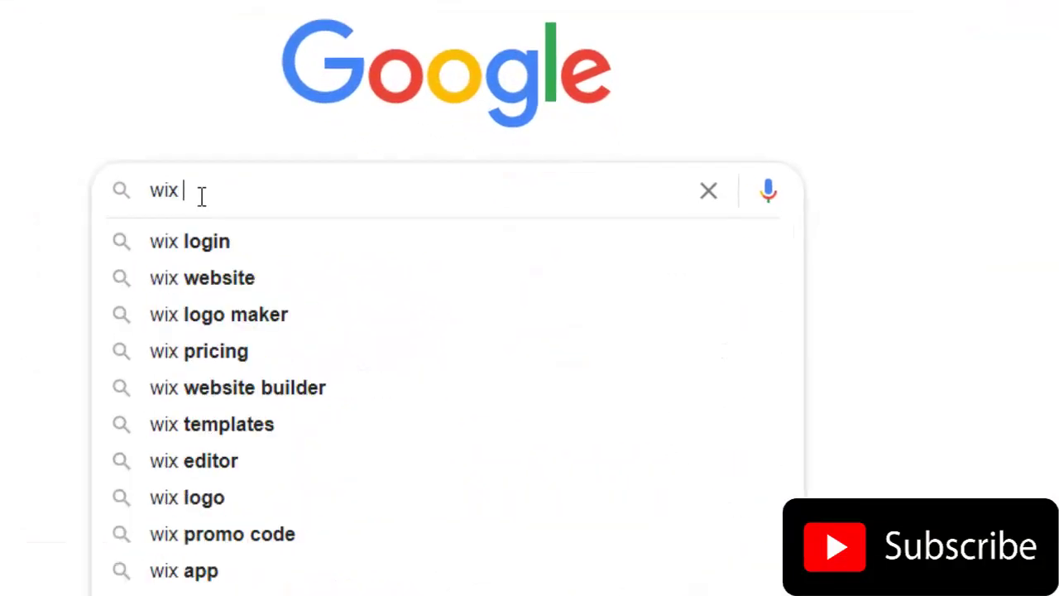
key(Return)
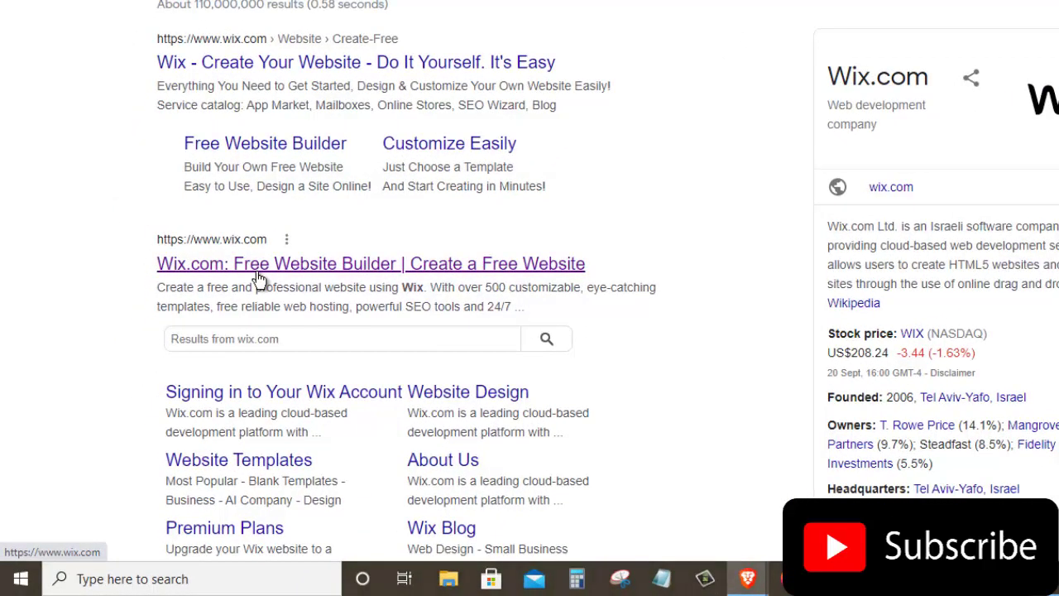
click(258, 271)
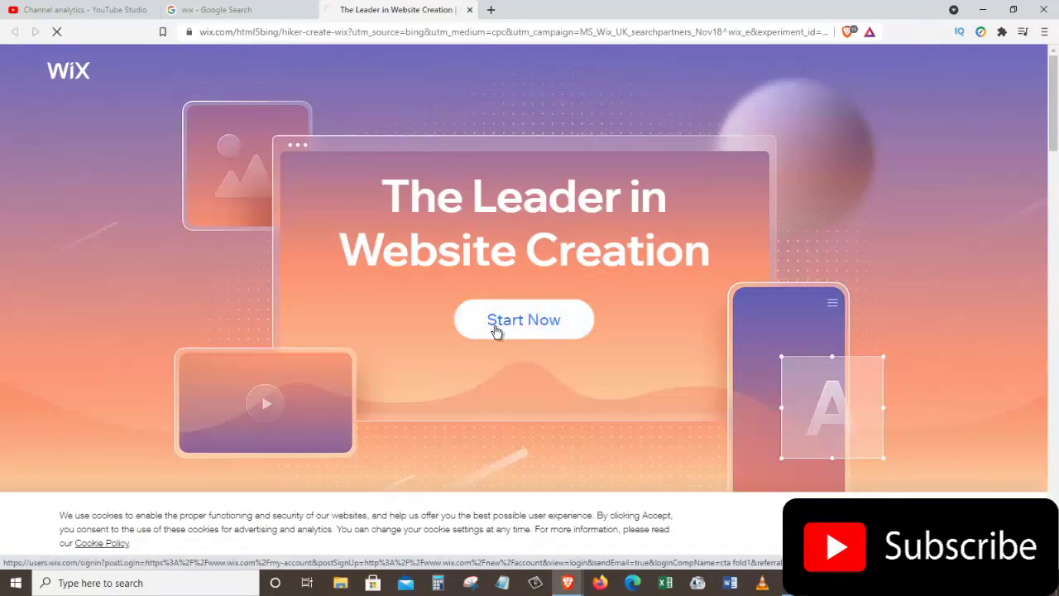
- Start a new Wix account sign-up and enter the e-mail address in both e-mail fields
click(458, 325)
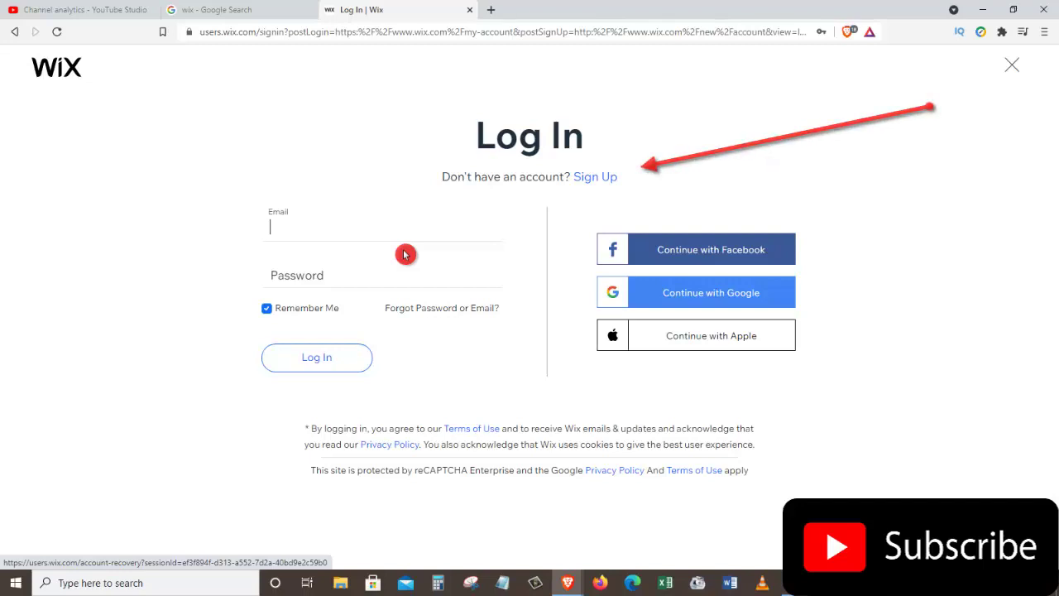
click(597, 178)
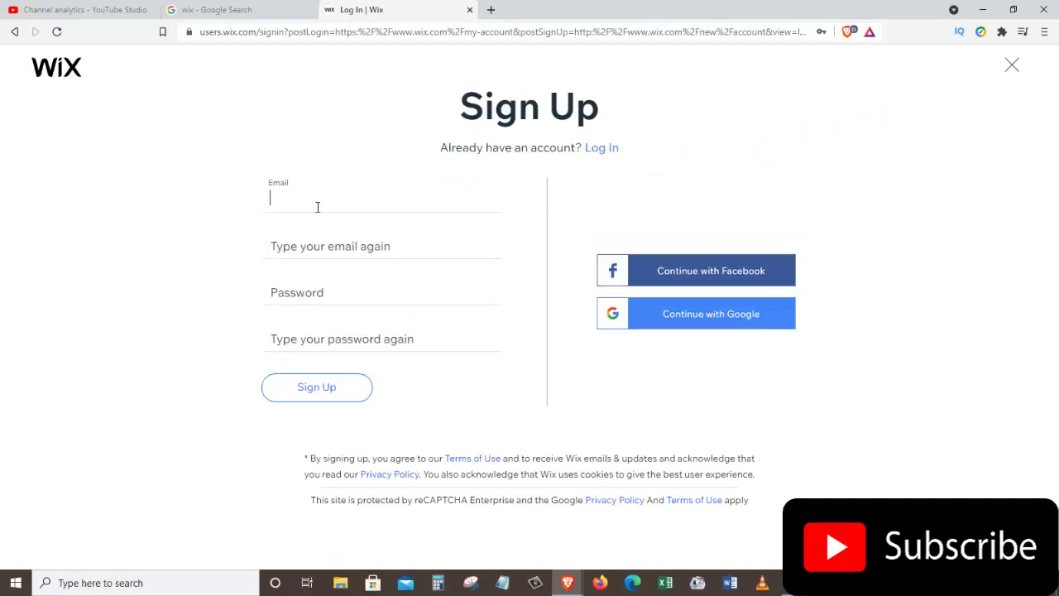
click(331, 232)
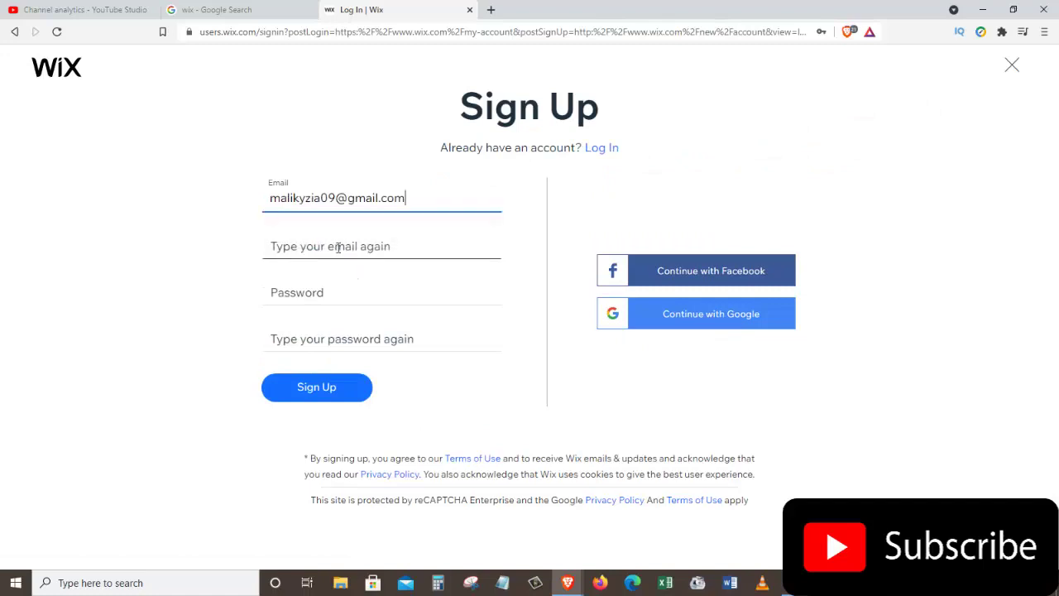
click(339, 247)
text(mali)
click(331, 269)
- Enter the account password twice and submit the registration
click(327, 291)
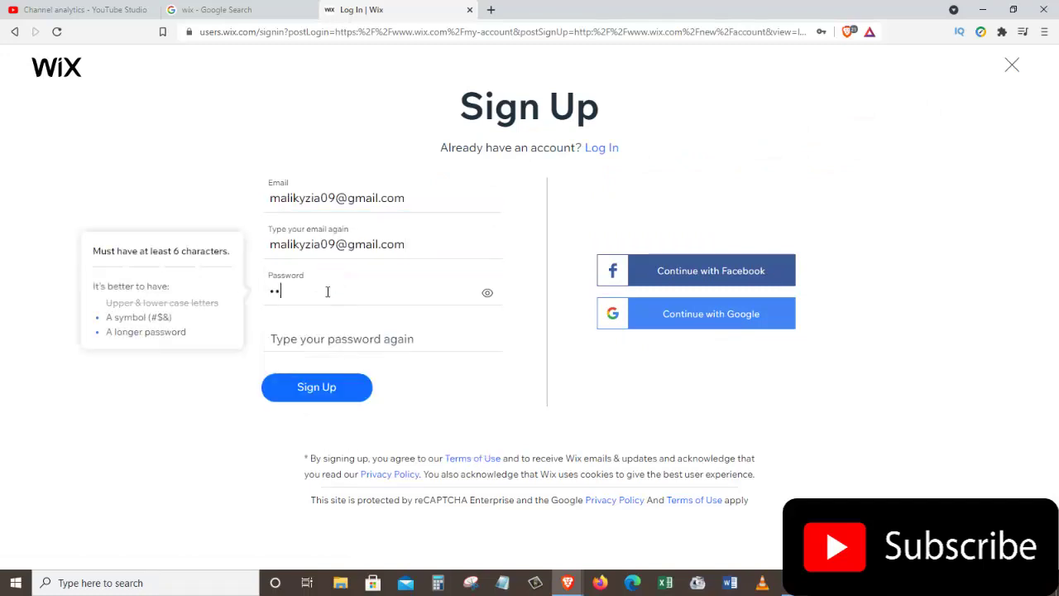
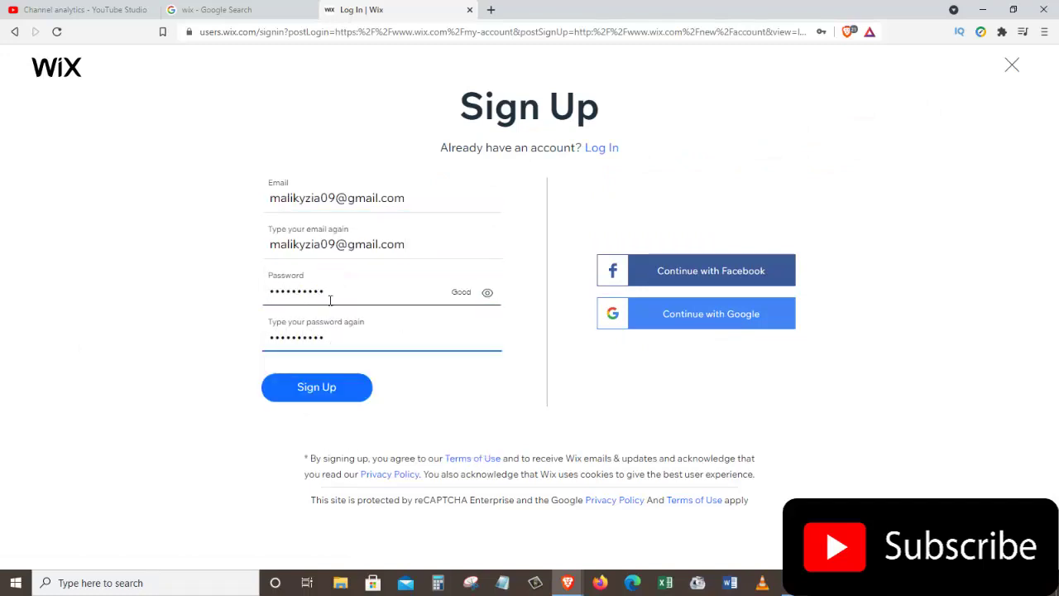
click(333, 389)
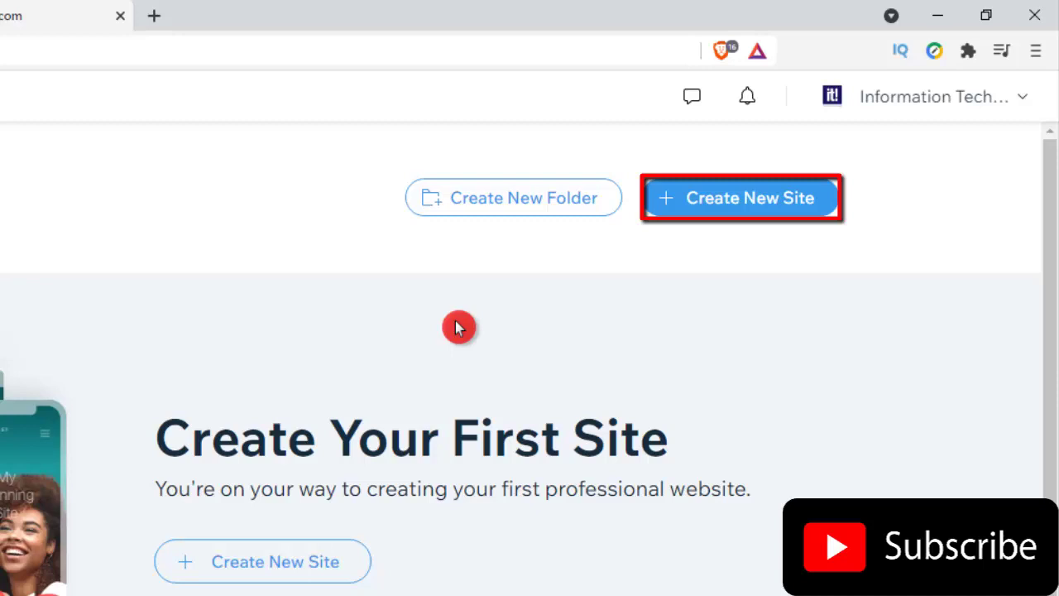
- Create a new site with Technology Tutorials as the website type, narrowed from Technology Company
click(762, 206)
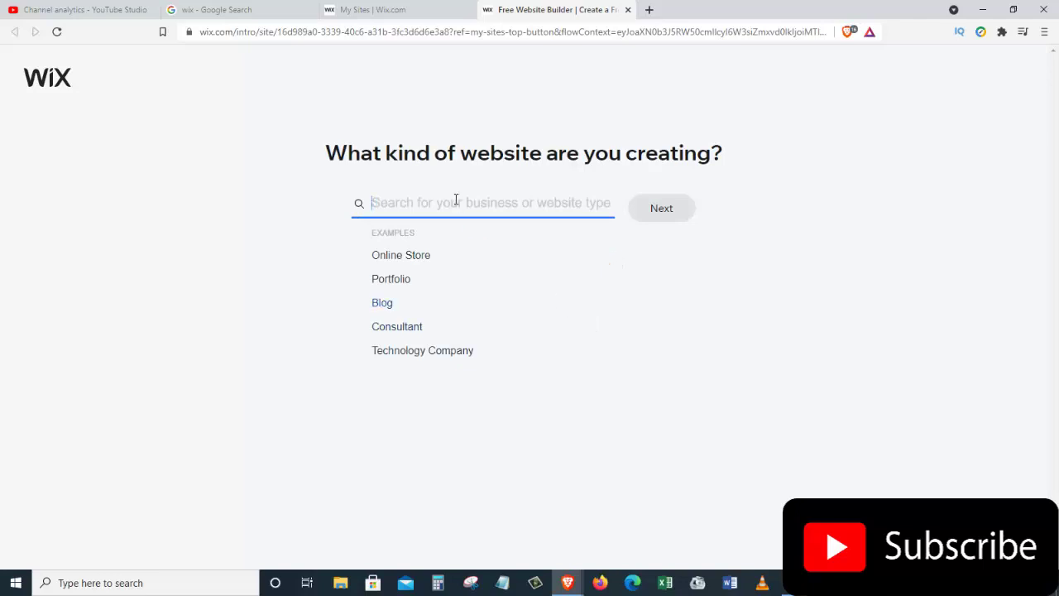
mouse_move(463, 197)
mouse_down()
mouse_move(681, 176)
mouse_move(653, 183)
mouse_up()
drag(507, 216, 485, 252)
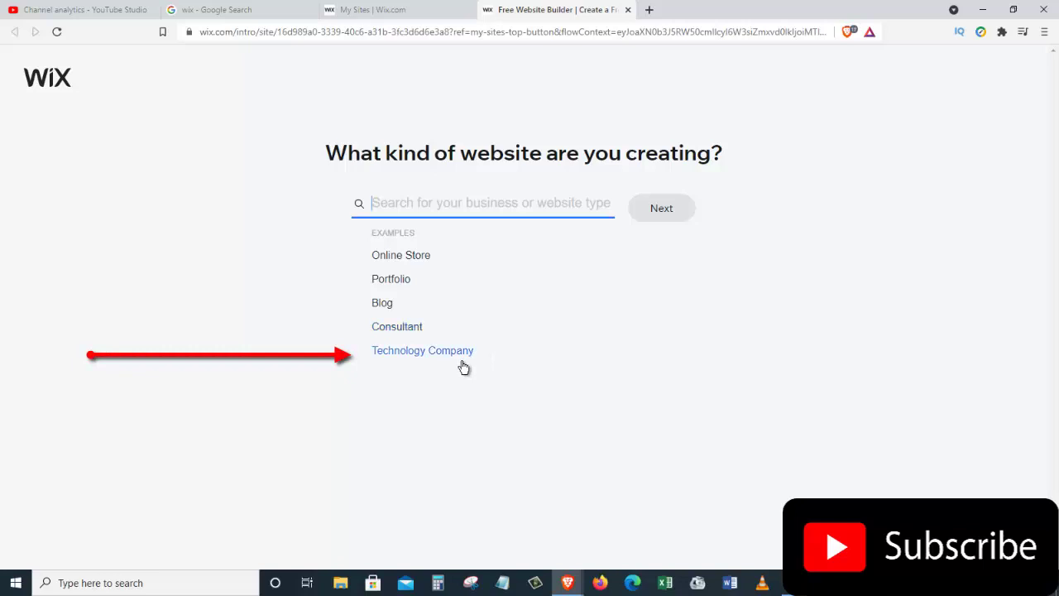
click(460, 357)
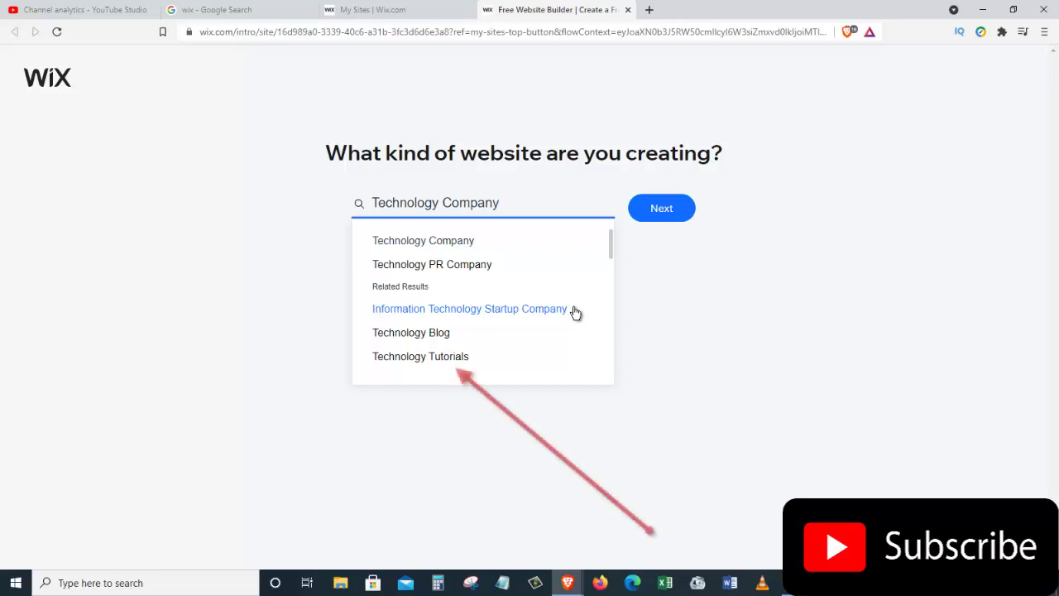
click(463, 362)
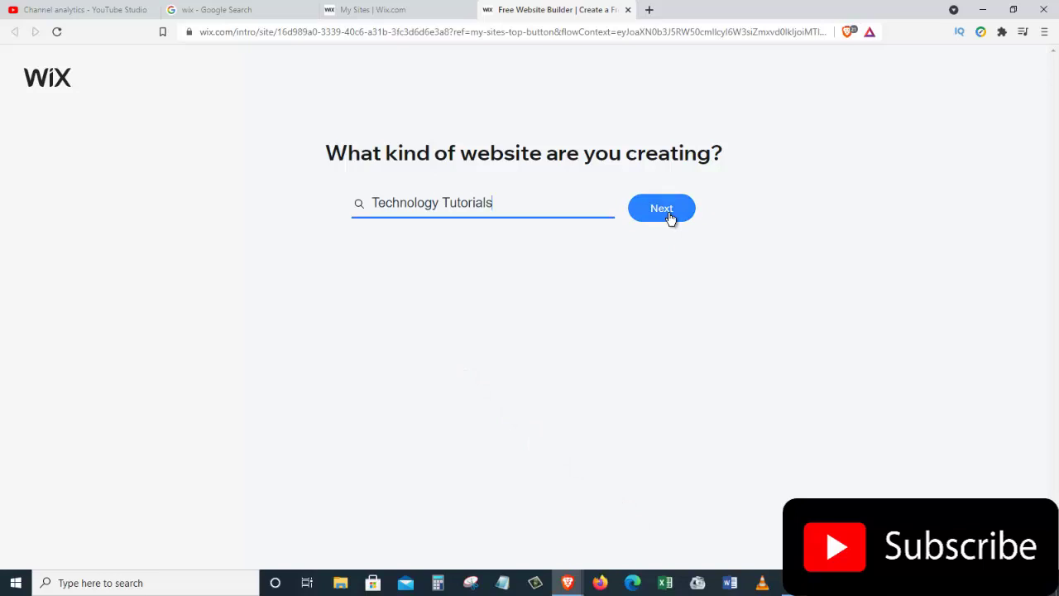
click(668, 217)
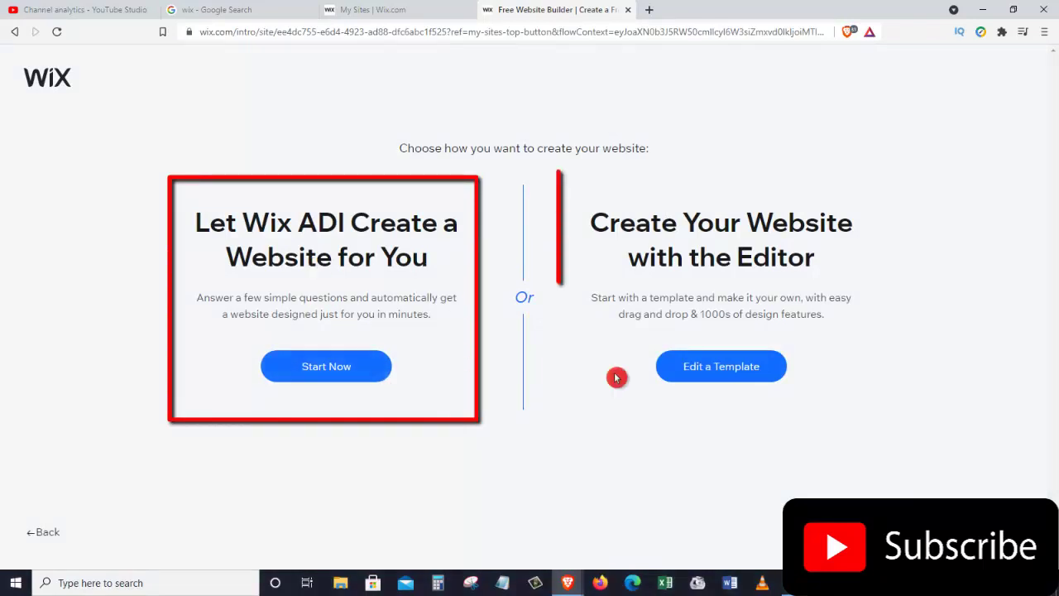
- Choose to build with Wix ADI and add the Blog and Forum features
click(778, 373)
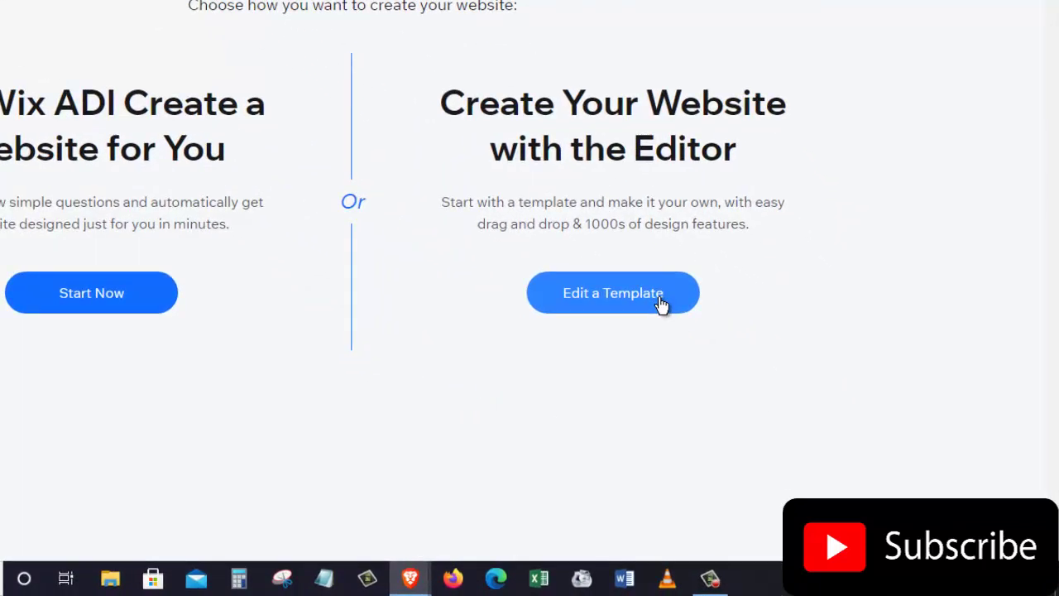
click(661, 304)
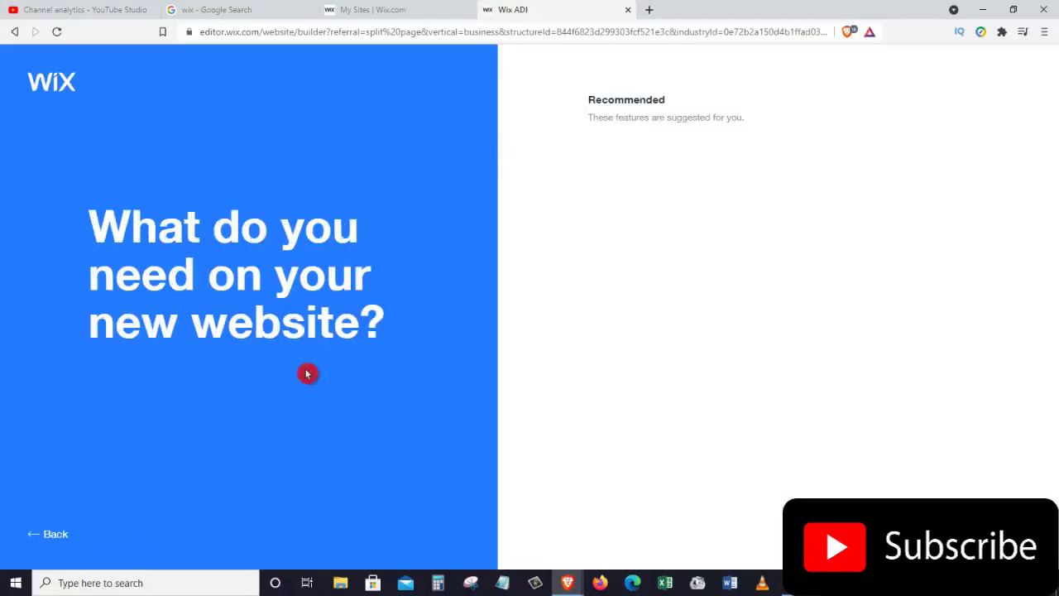
scroll(884, 267, down, 3)
click(626, 306)
click(771, 319)
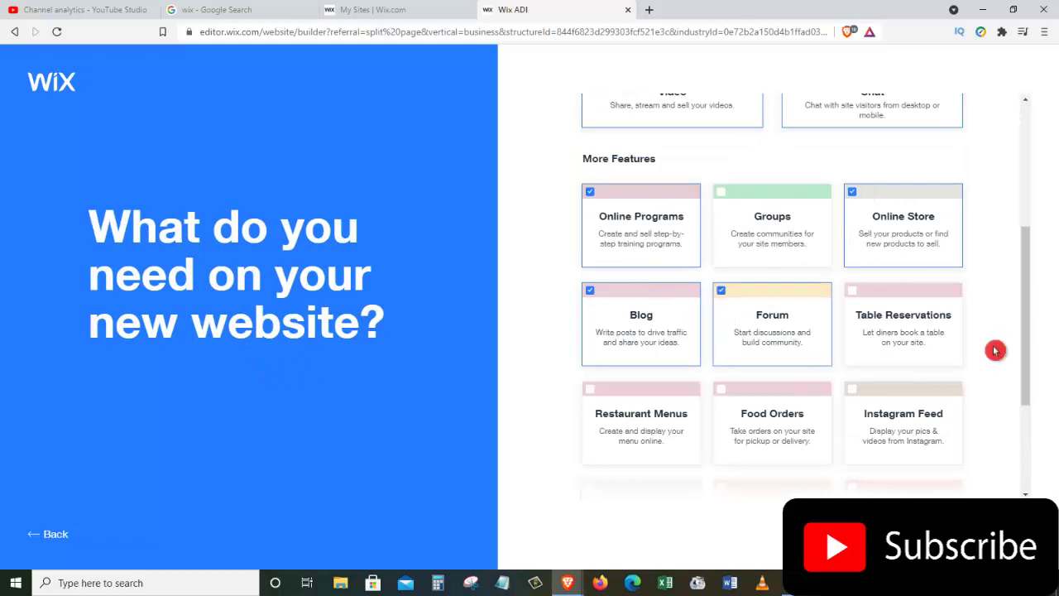
scroll(995, 350, down, 3)
- Add Instagram Feed and Subscribe Form, then name the site 'IZnformationTechnology'
click(882, 261)
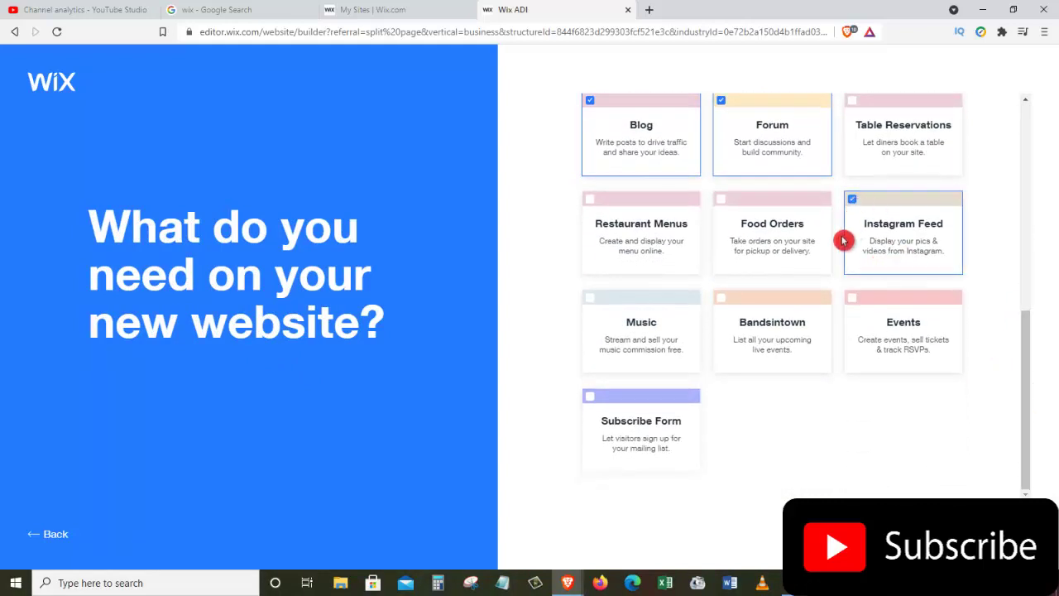
click(593, 400)
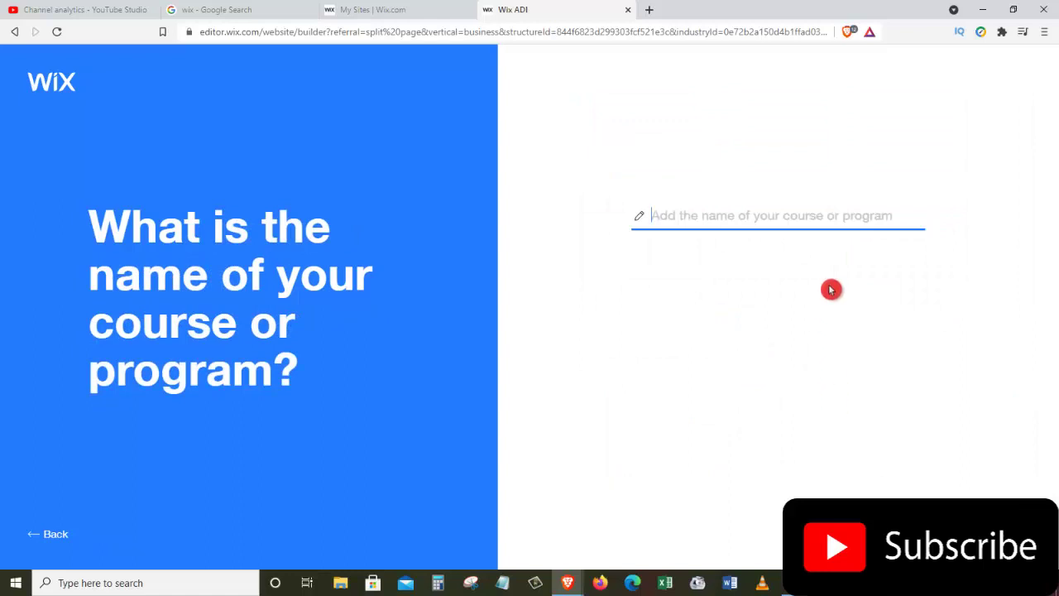
text(I)
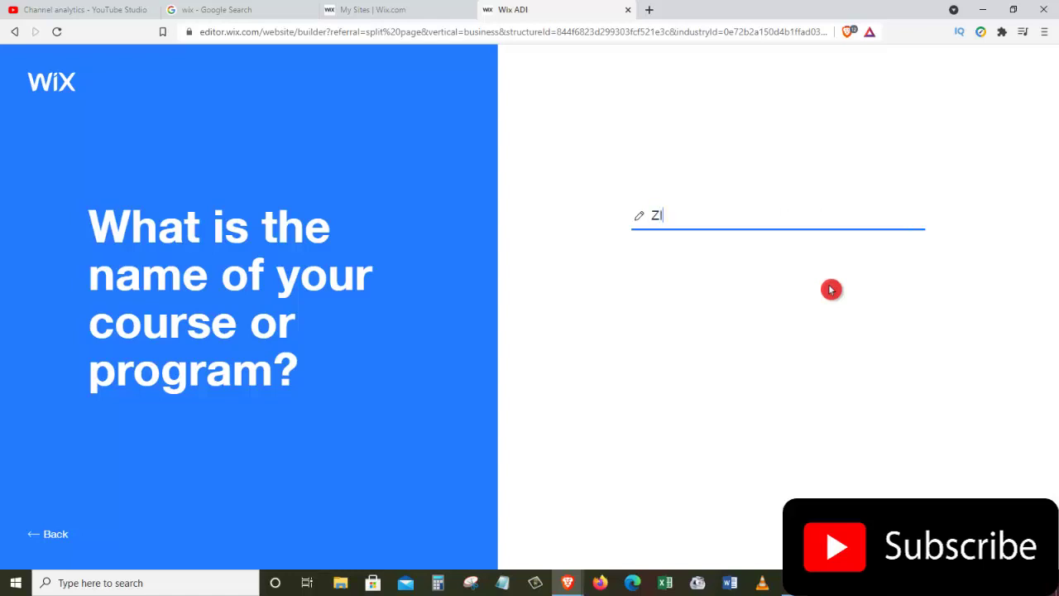
text(ZnformationTechnology)
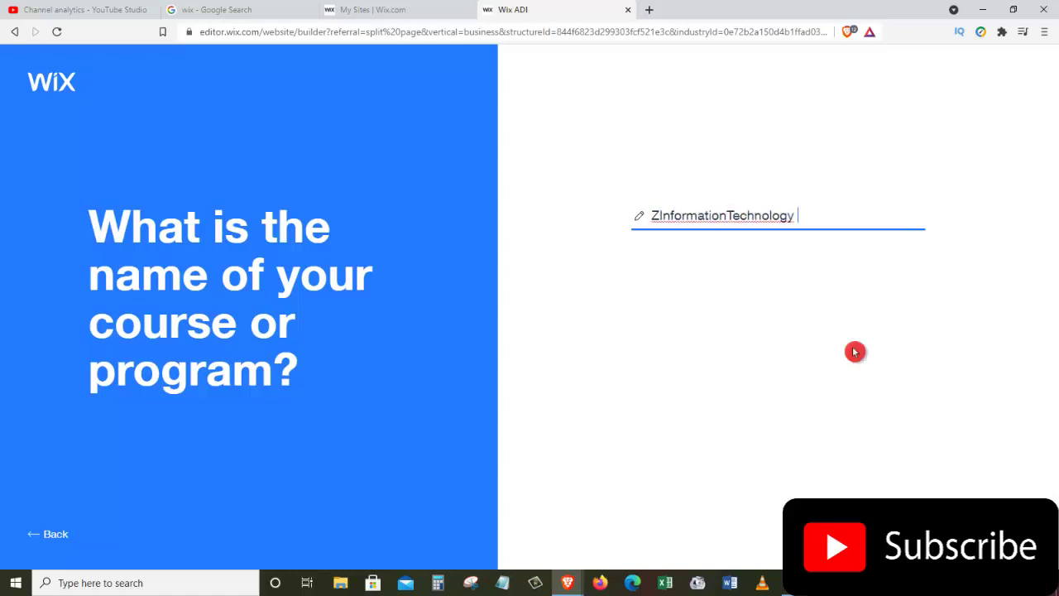
key(Return)
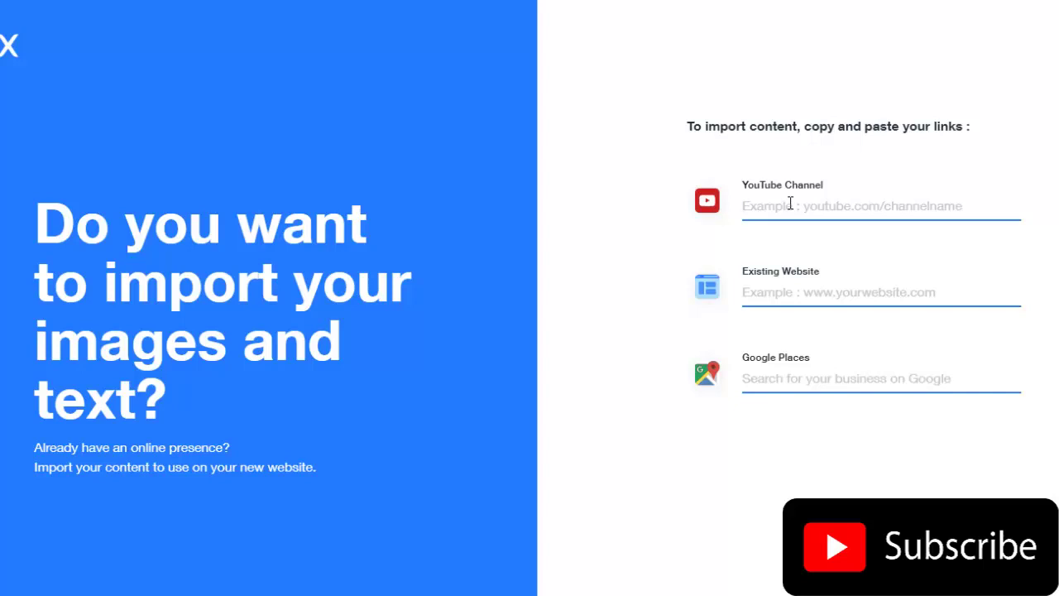
- Paste the YouTube channel link and import its content, reviewing available images
click(790, 204)
key(ctrl+v)
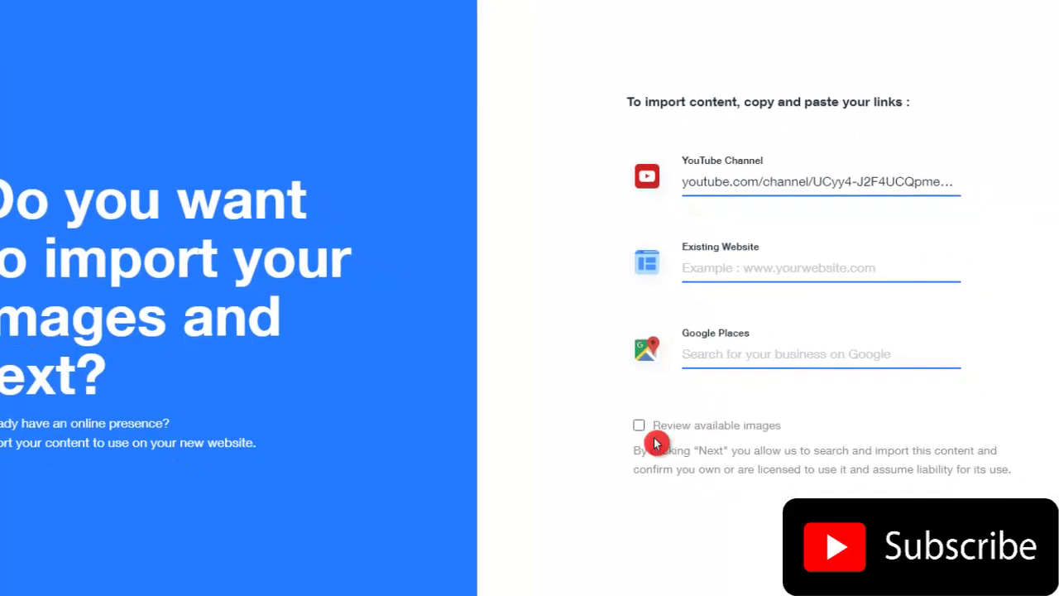
click(499, 370)
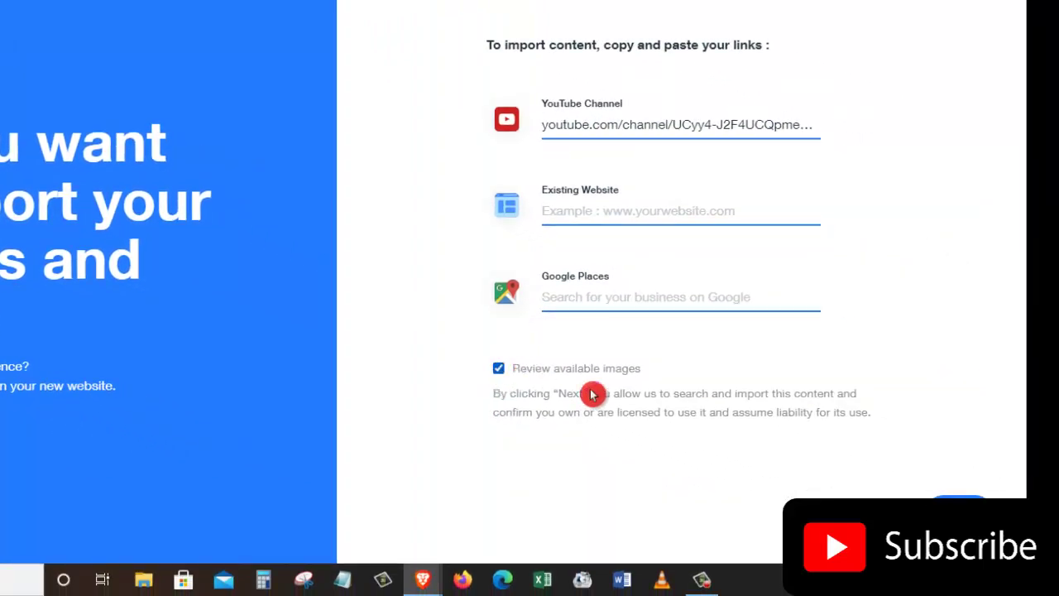
click(959, 506)
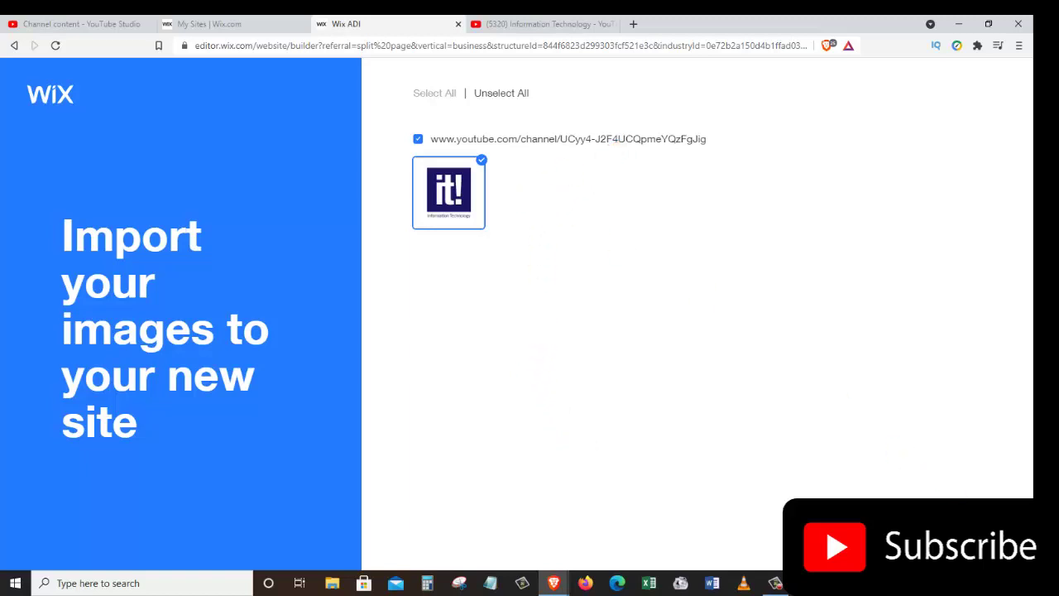
- Keep the imported logo and start filling in the business address
click(976, 538)
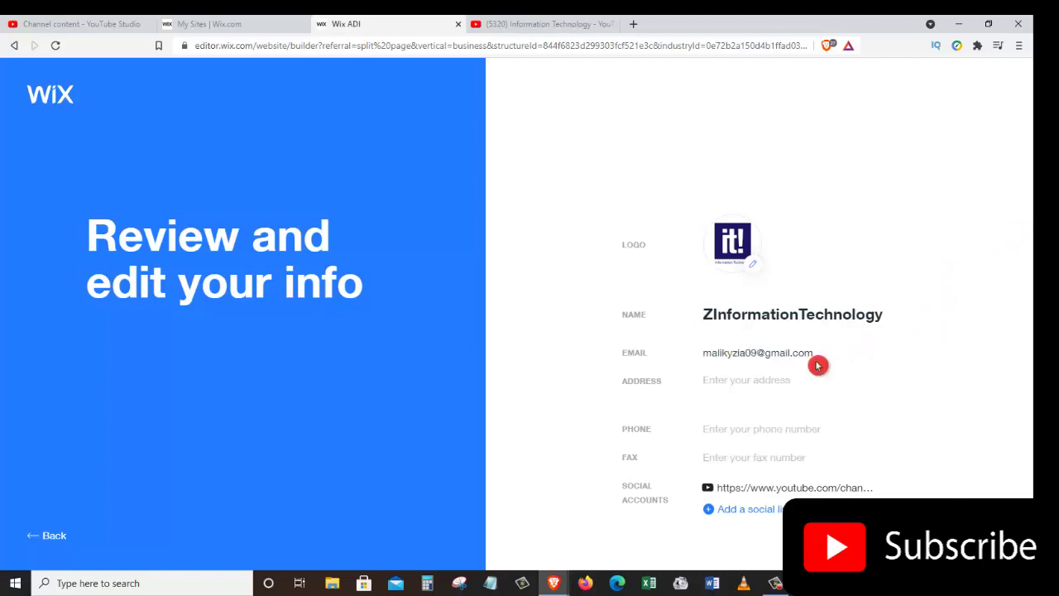
click(726, 380)
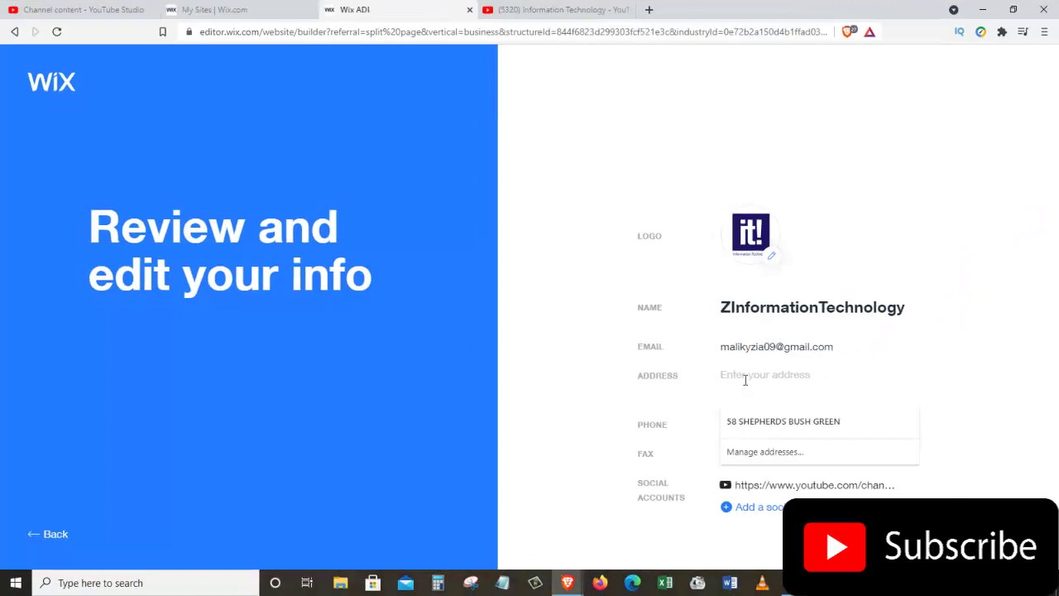
text(1)
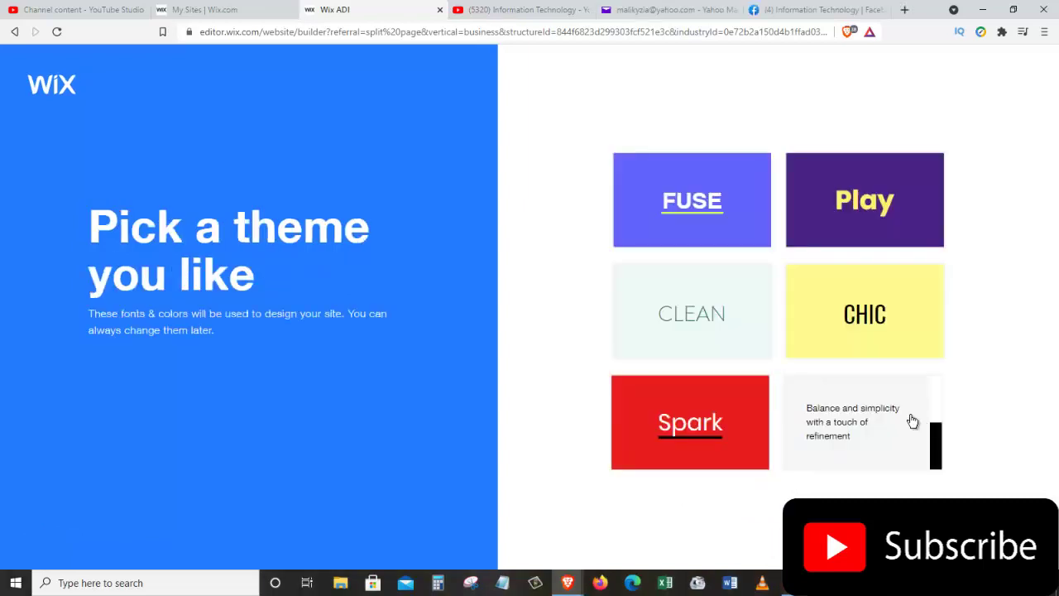
- Pick the FUSE theme and use the first homepage design with the drone photo
click(701, 202)
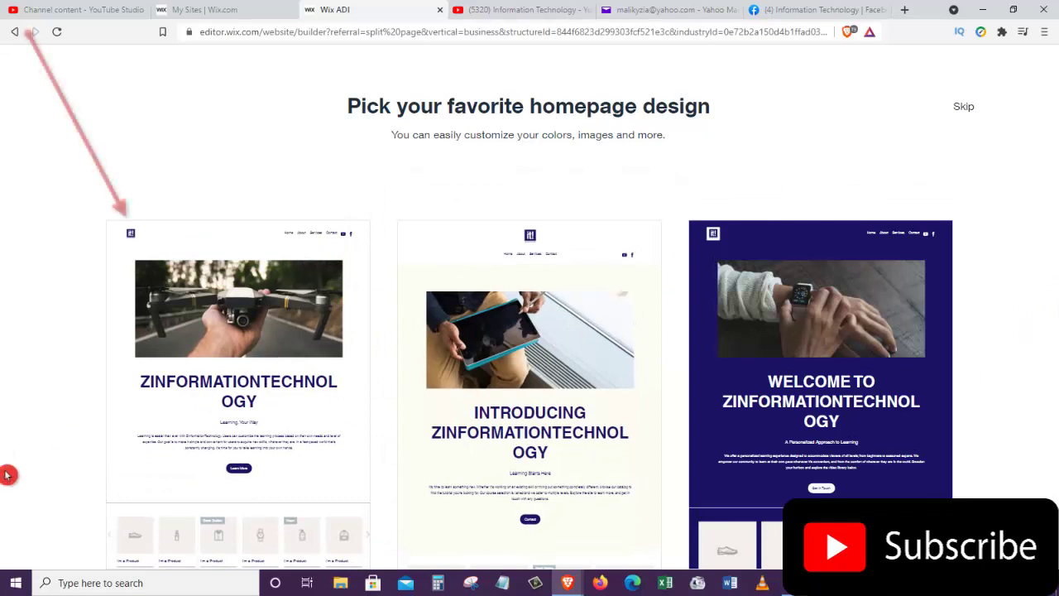
mouse_move(244, 367)
click(378, 264)
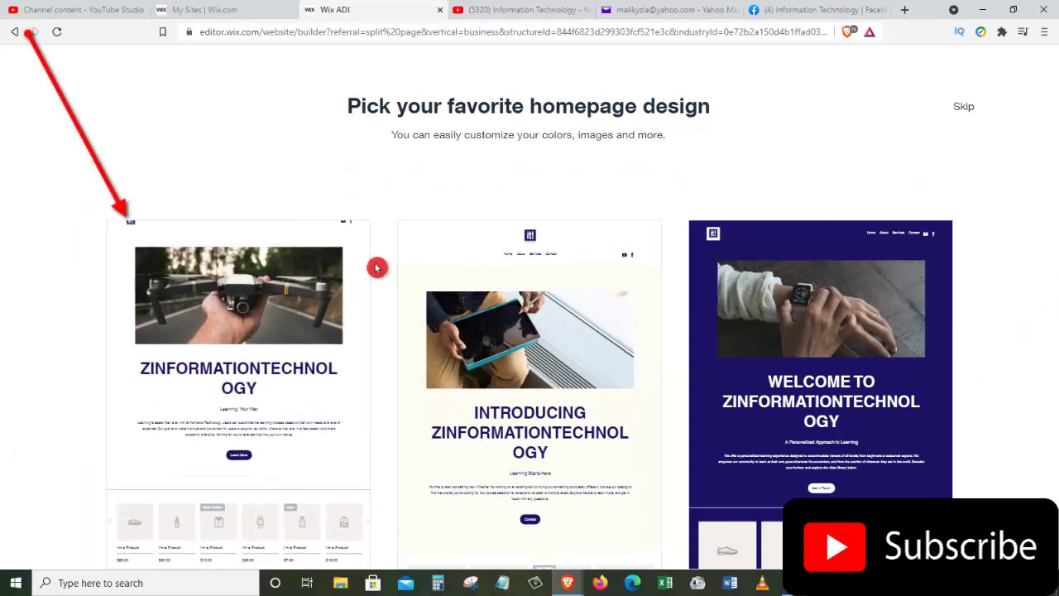
drag(372, 267, 385, 316)
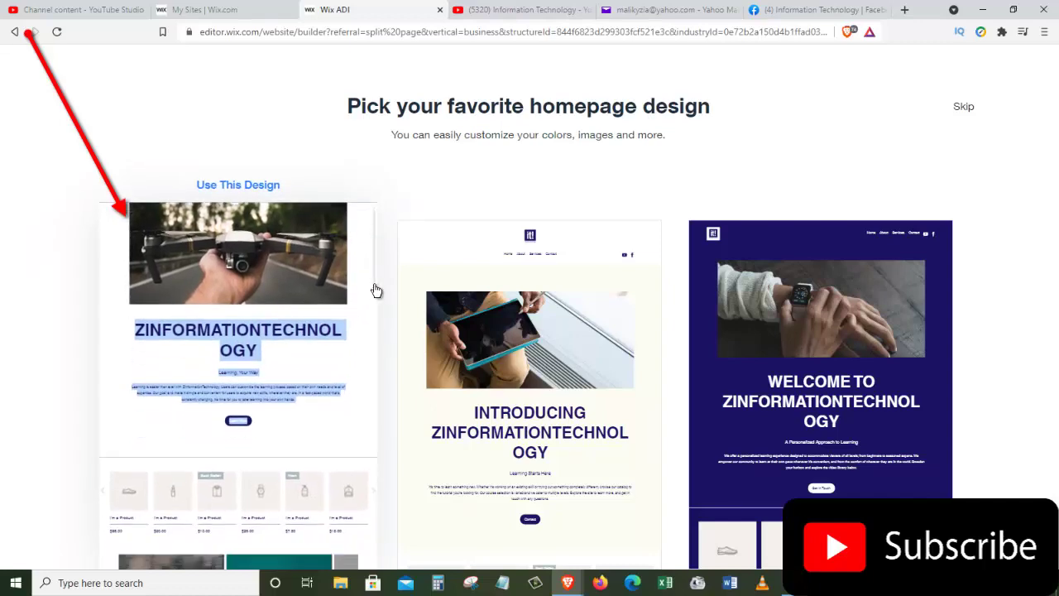
click(379, 314)
click(377, 282)
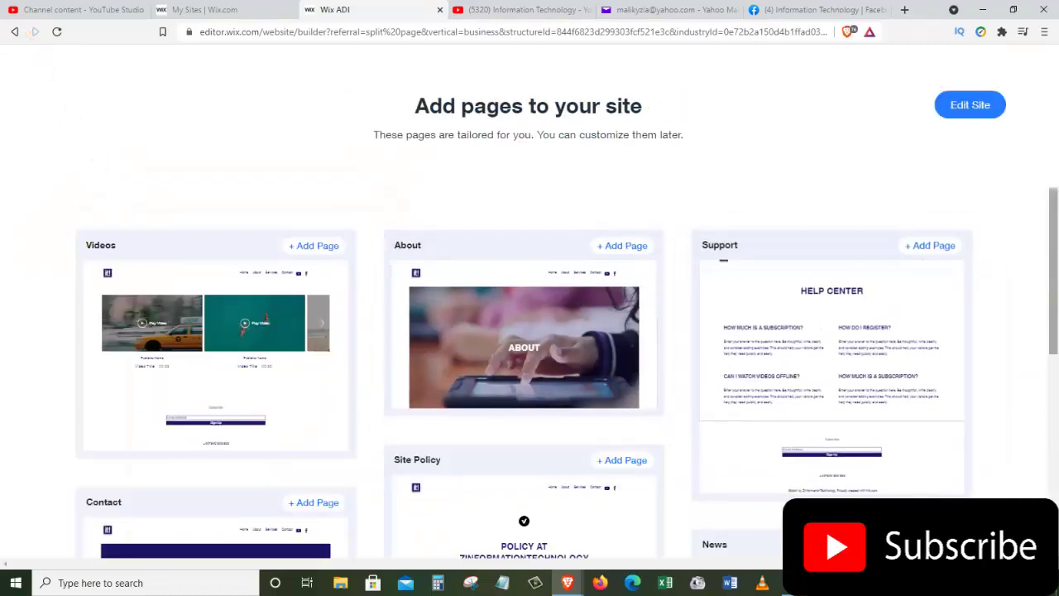
- Add the About, Support, Videos and Contact pages, then open the site in the editor
scroll(1053, 283, down, 2)
drag(1052, 282, 1051, 245)
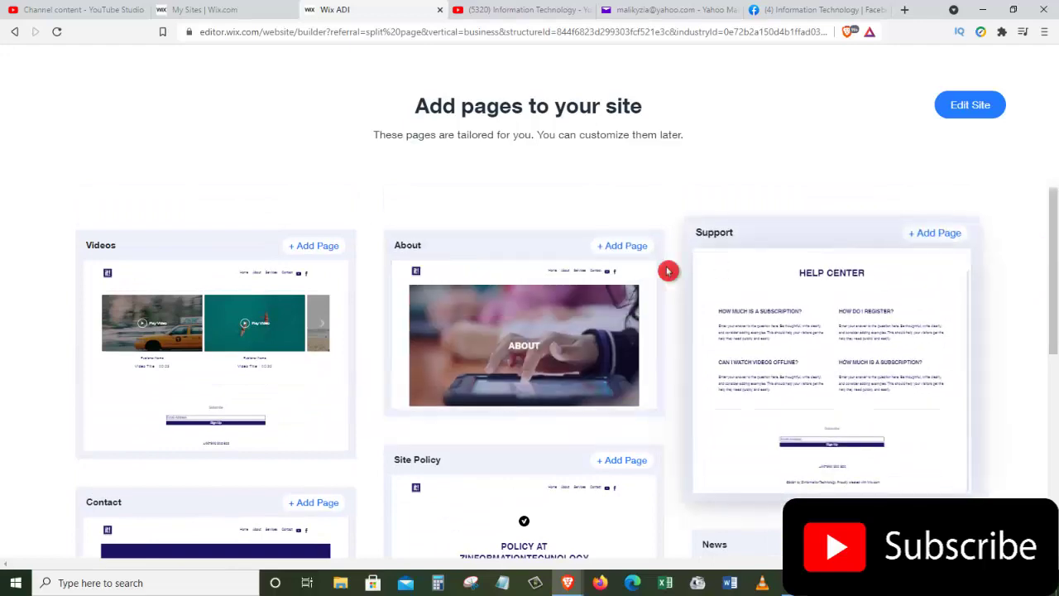
click(626, 238)
click(924, 239)
click(316, 246)
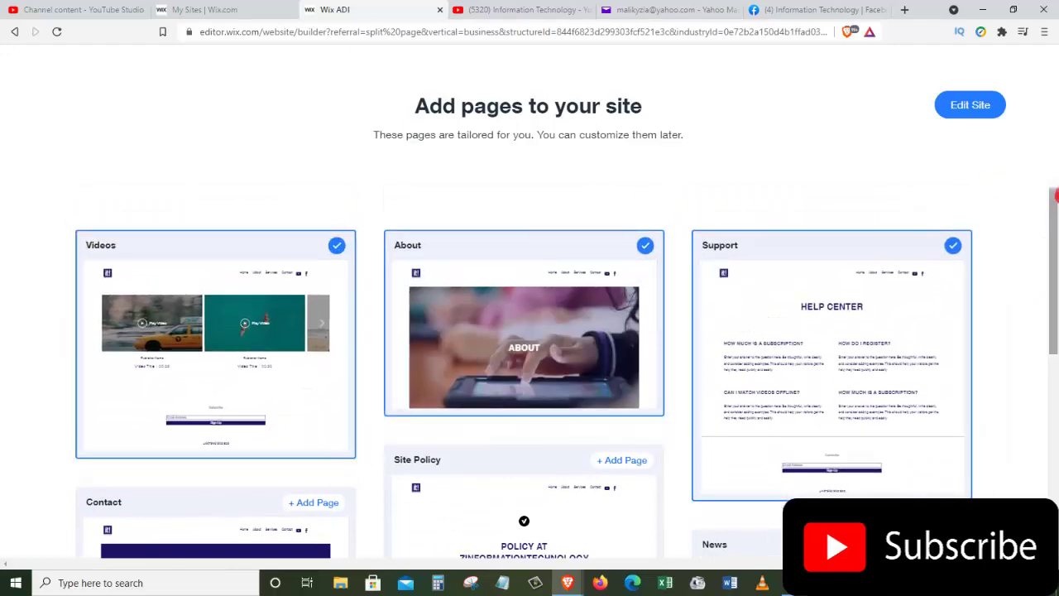
scroll(318, 348, down, 3)
click(315, 322)
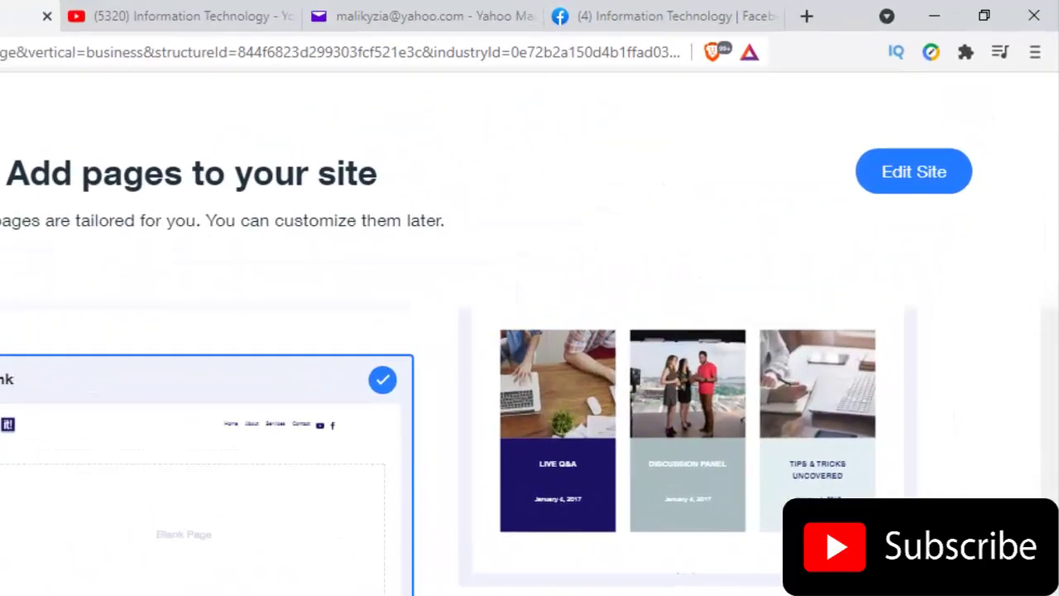
click(912, 174)
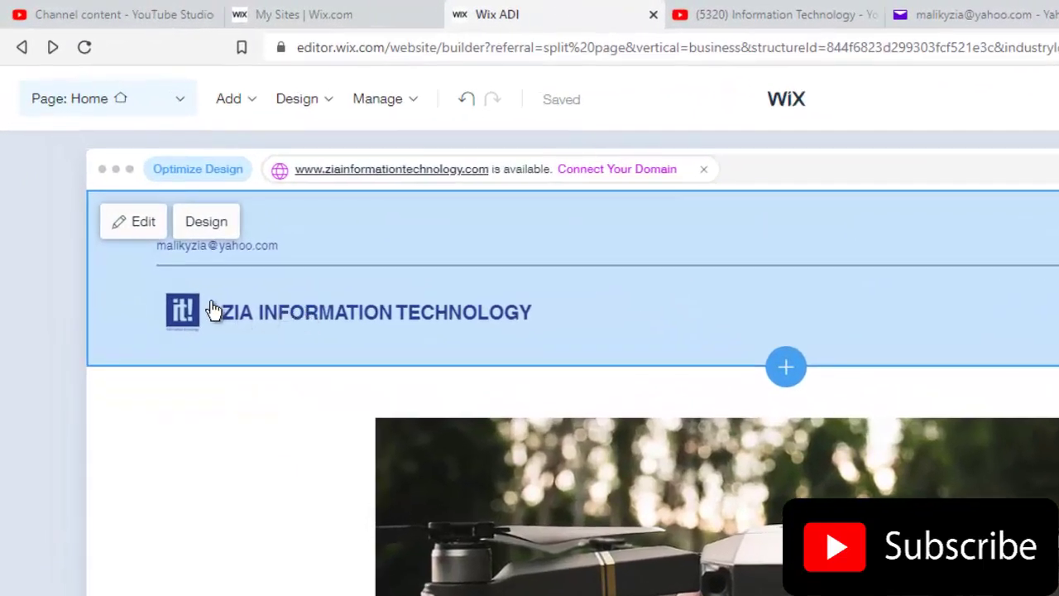
- Set the header's Get In Touch button to link to the site's e-mail address
click(142, 231)
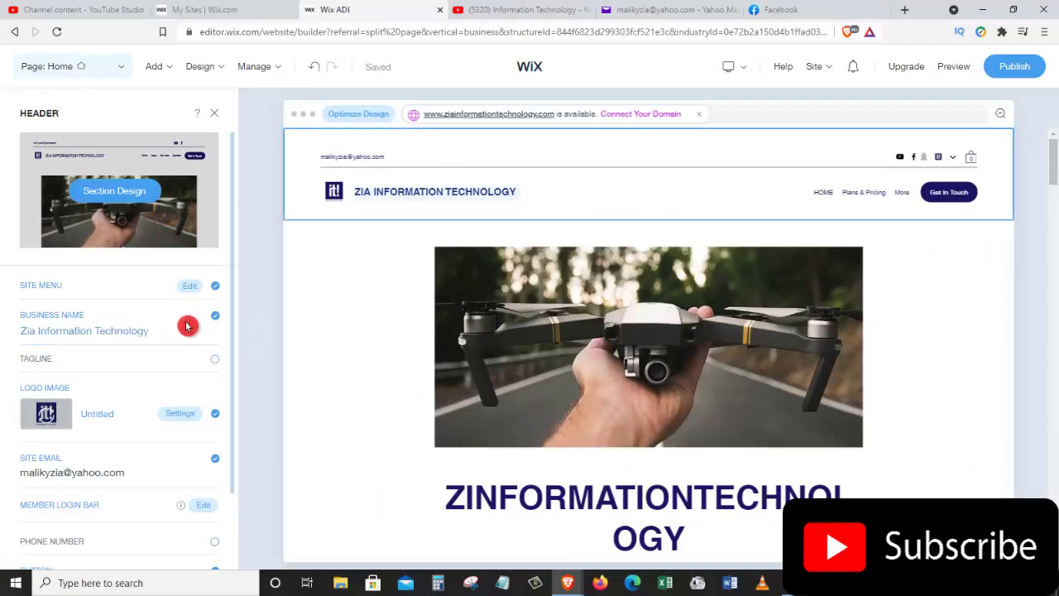
drag(238, 288, 229, 417)
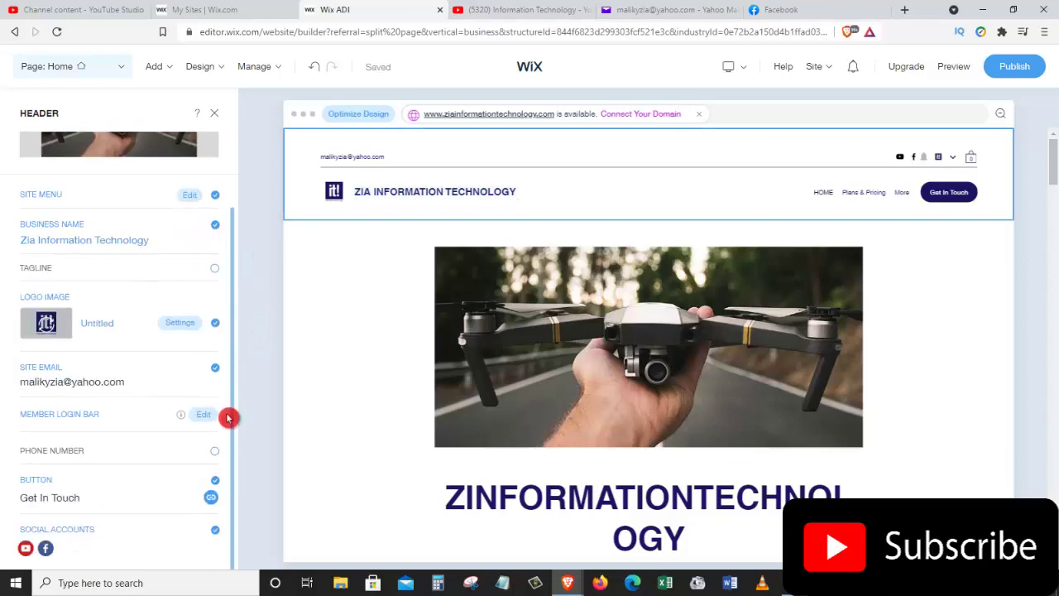
click(124, 383)
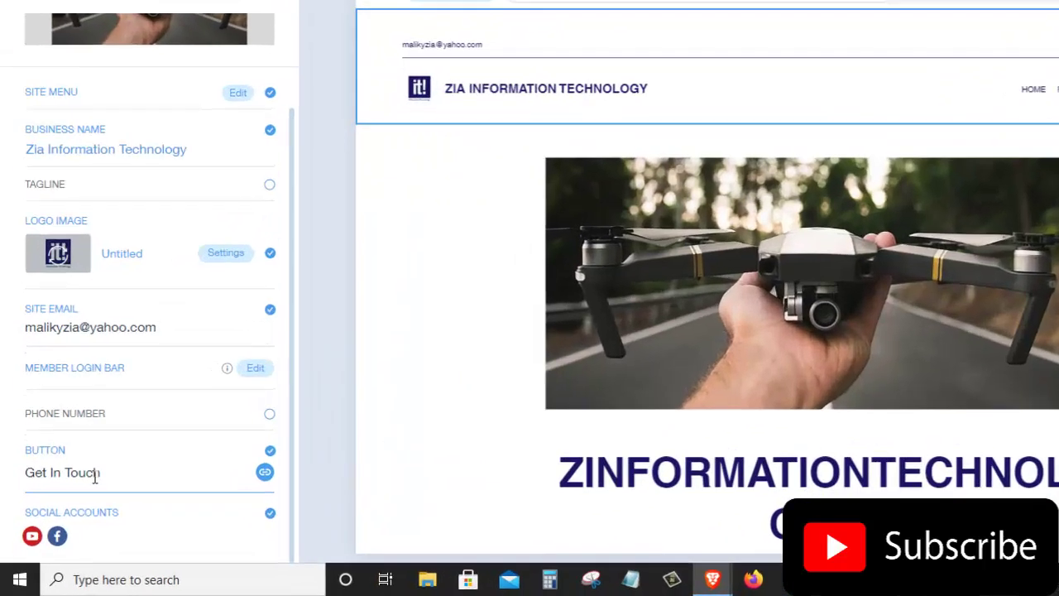
click(82, 496)
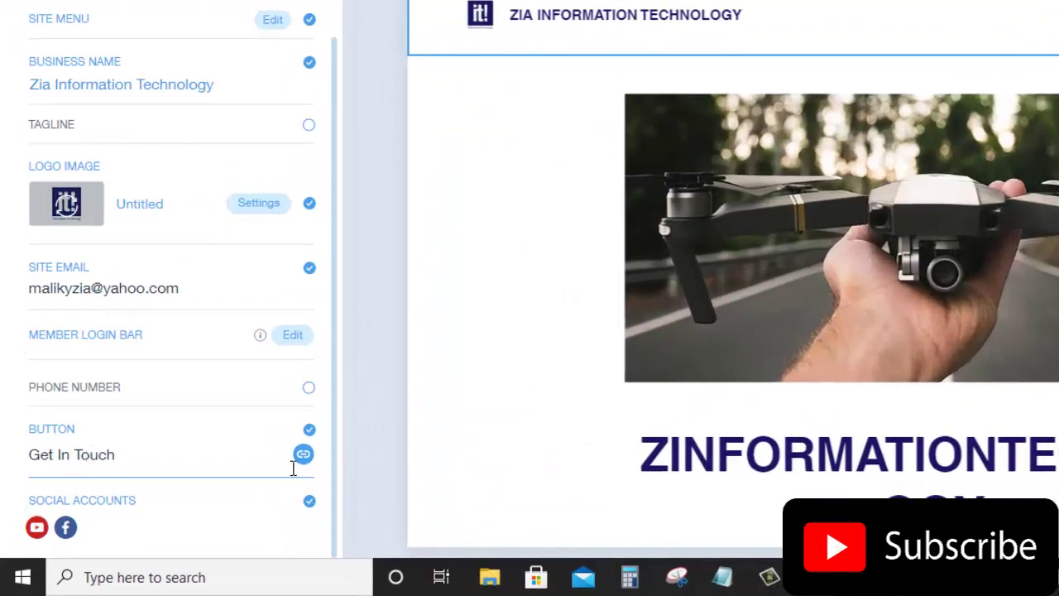
click(304, 455)
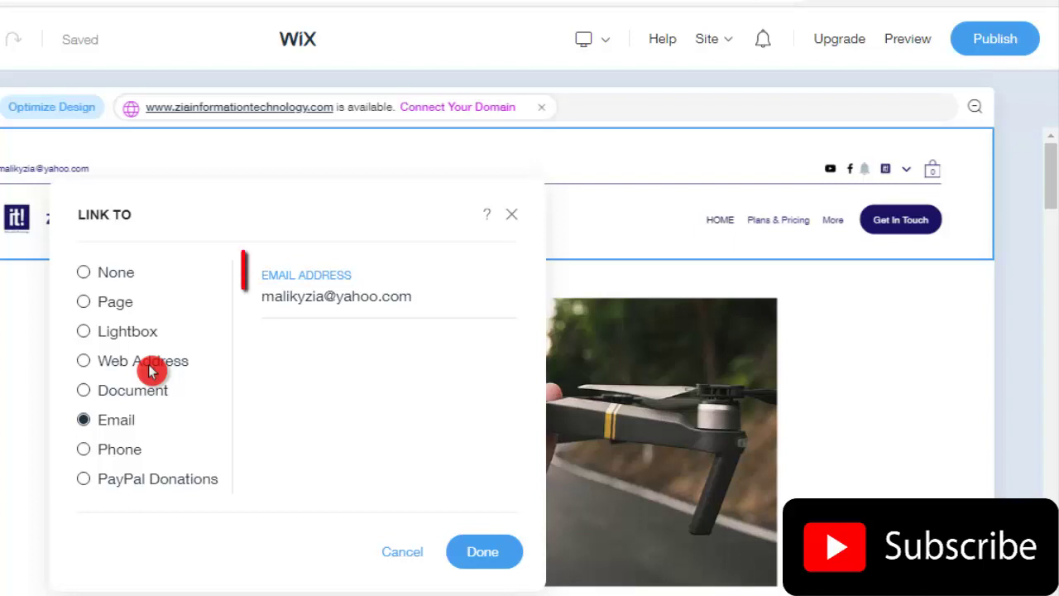
click(483, 553)
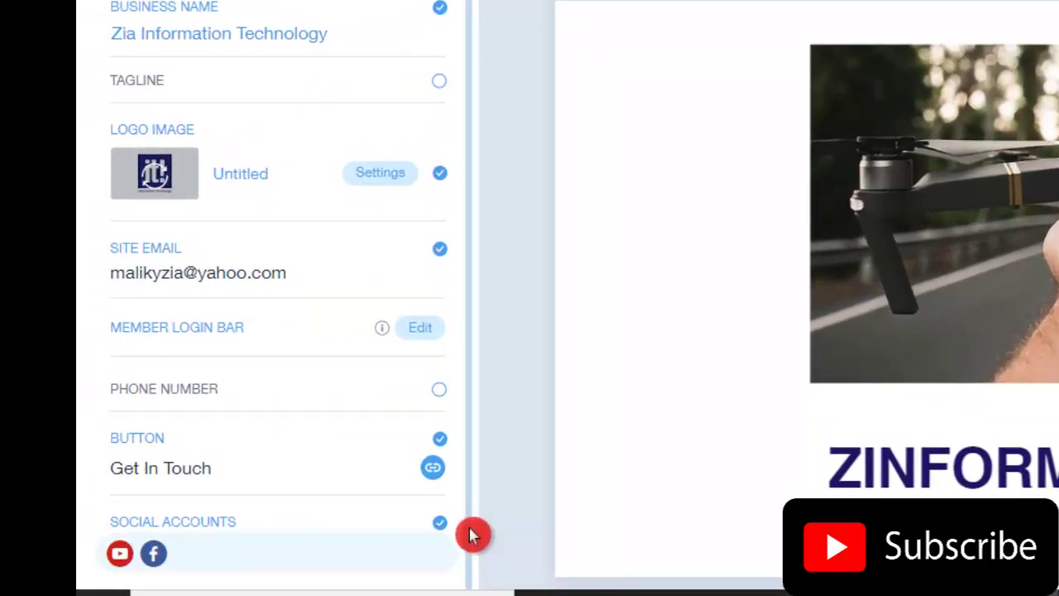
- Look over the header's YouTube and Facebook social links, then close the Header settings panel
click(450, 548)
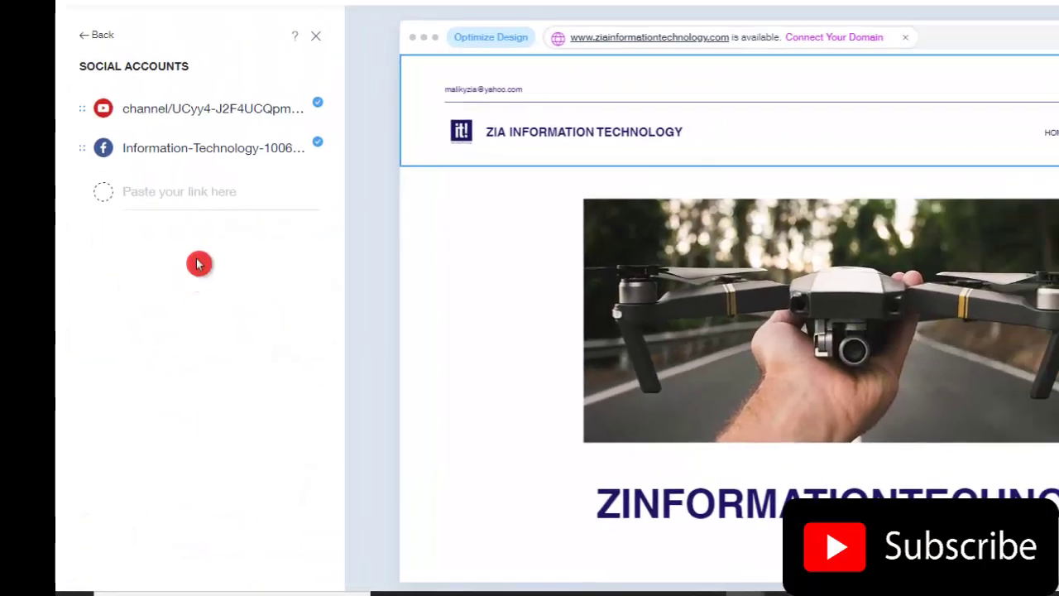
click(170, 192)
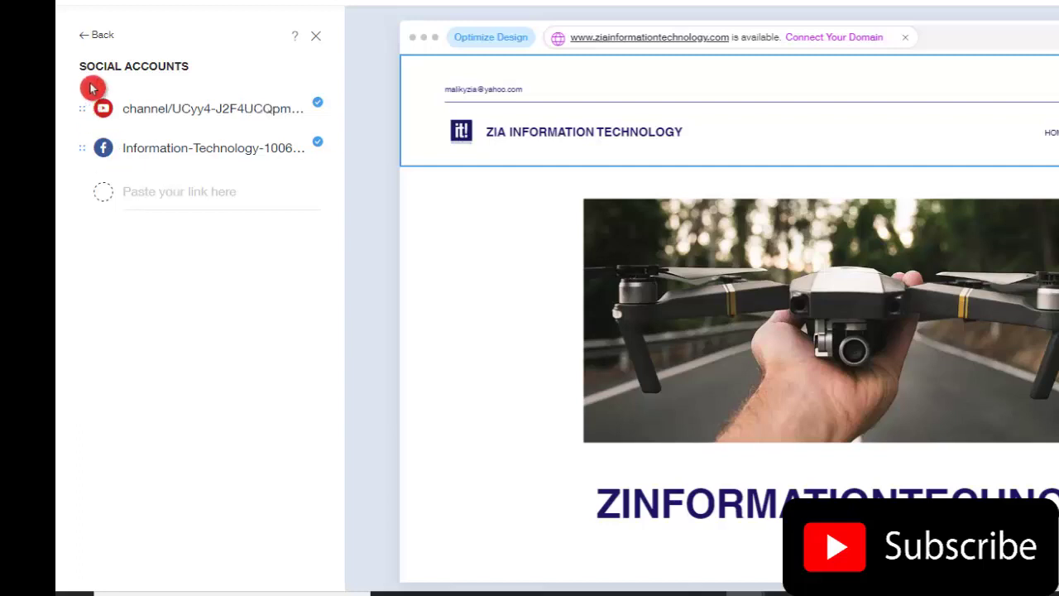
click(88, 43)
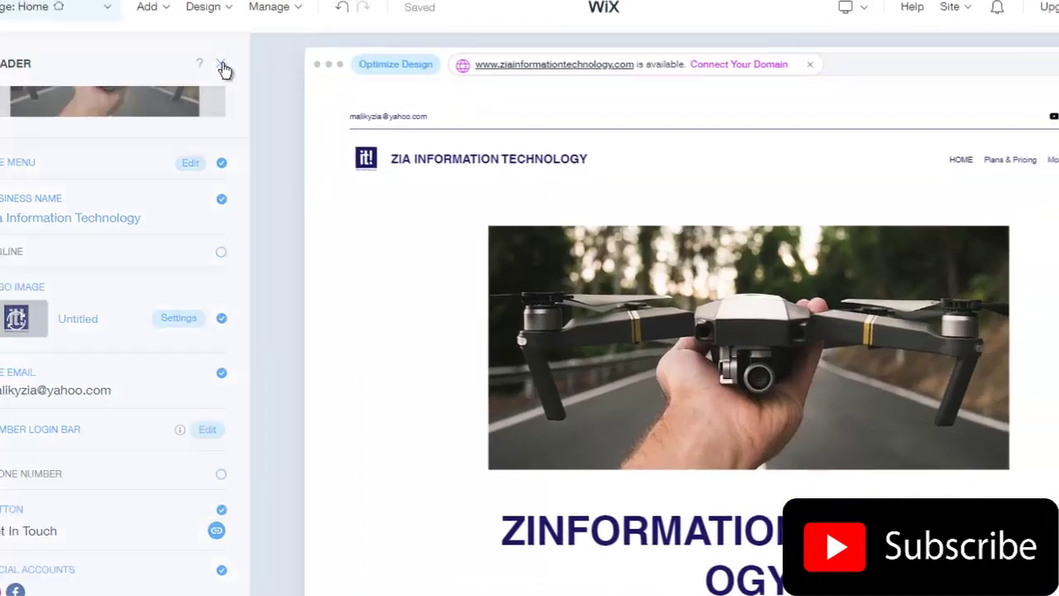
click(222, 65)
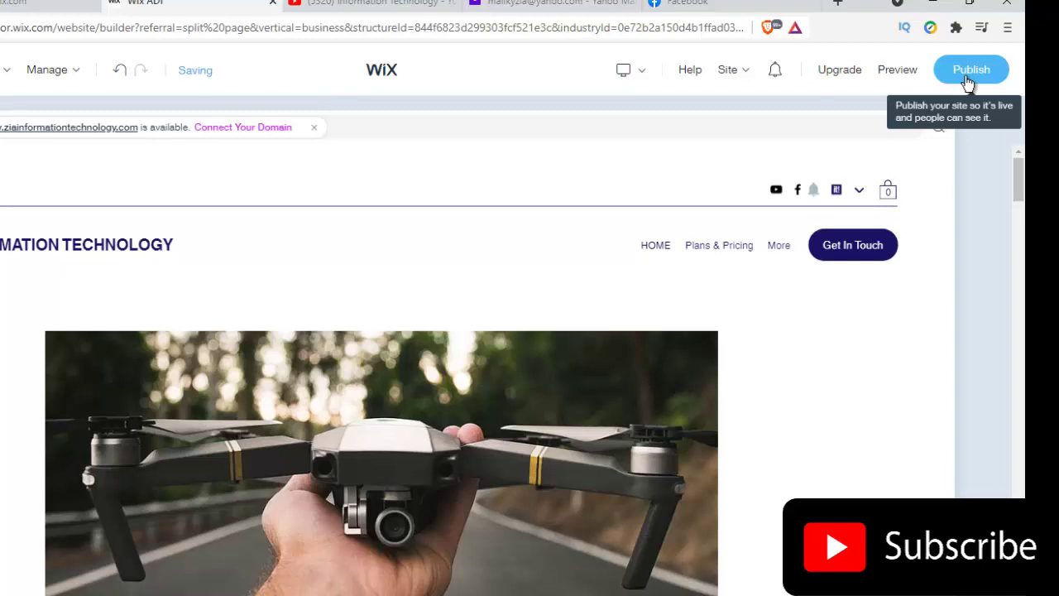
- Publish the site using the free Wix.com domain
click(968, 75)
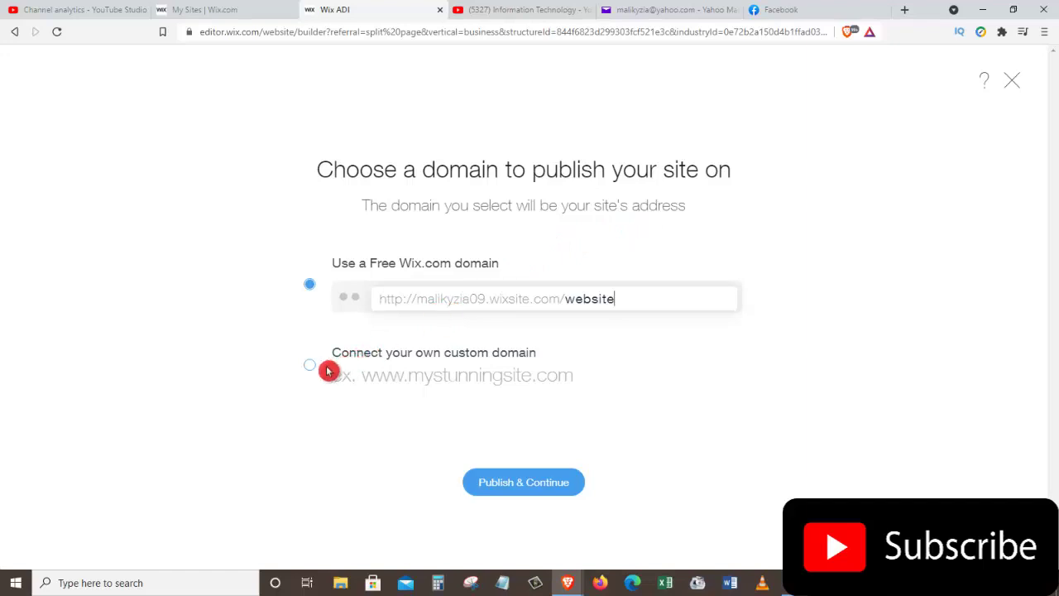
click(307, 386)
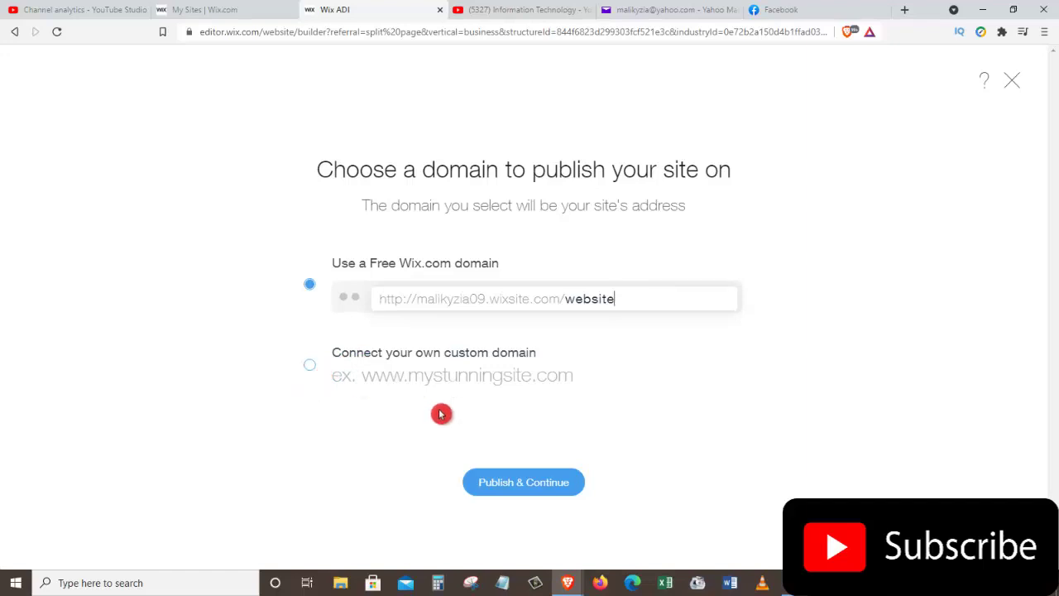
click(521, 485)
click(520, 485)
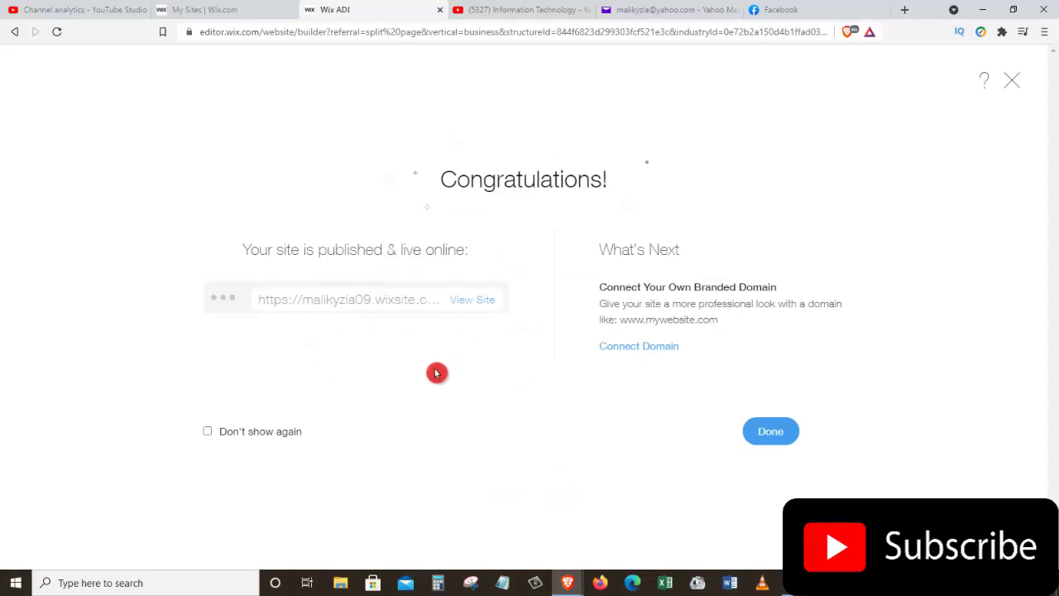
- View the live published site, then go back to the editor and choose Connect Domain
click(482, 302)
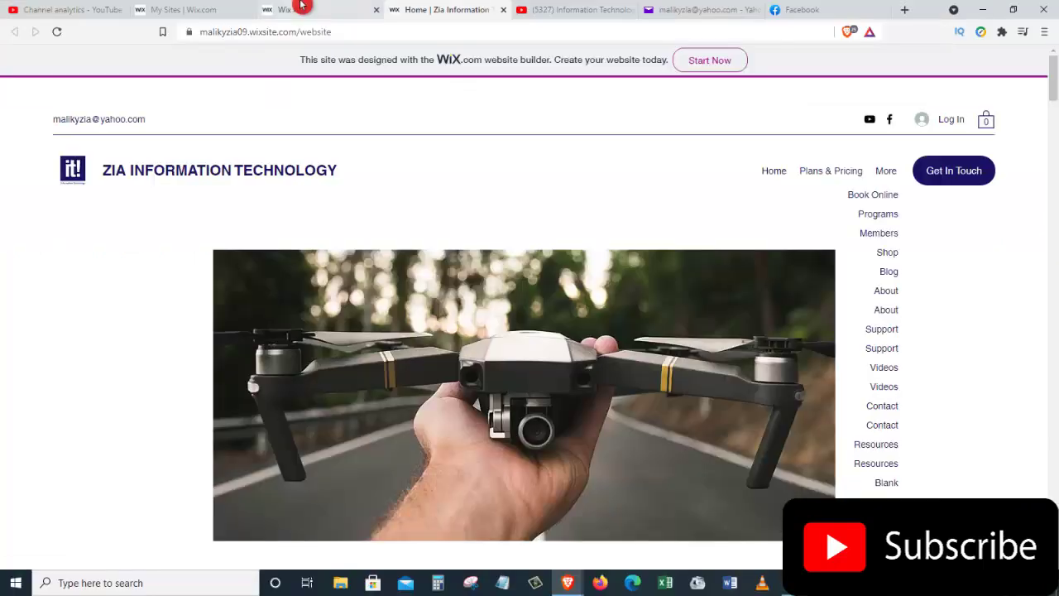
click(304, 9)
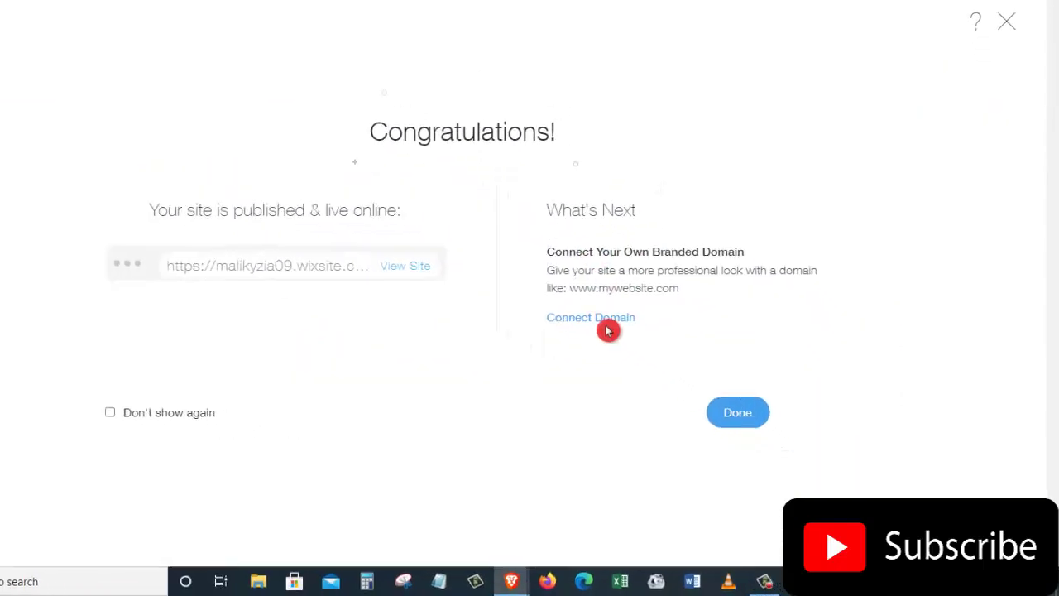
click(371, 184)
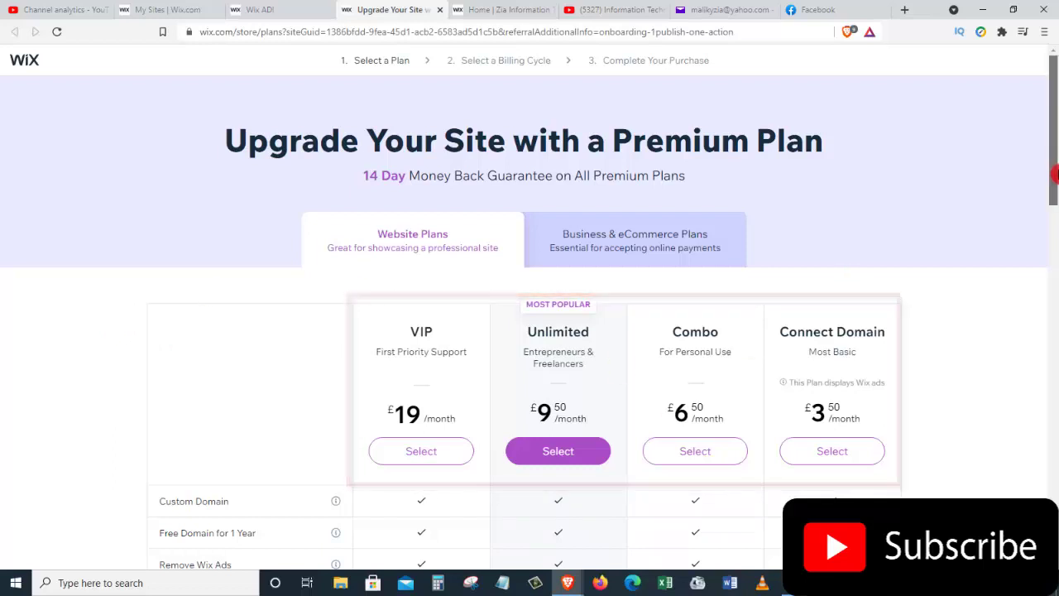
- Compare the Premium plans and select the Unlimited plan at £9.50 per month
scroll(1055, 181, down, 1)
drag(1055, 180, 1055, 222)
scroll(1047, 154, down, 3)
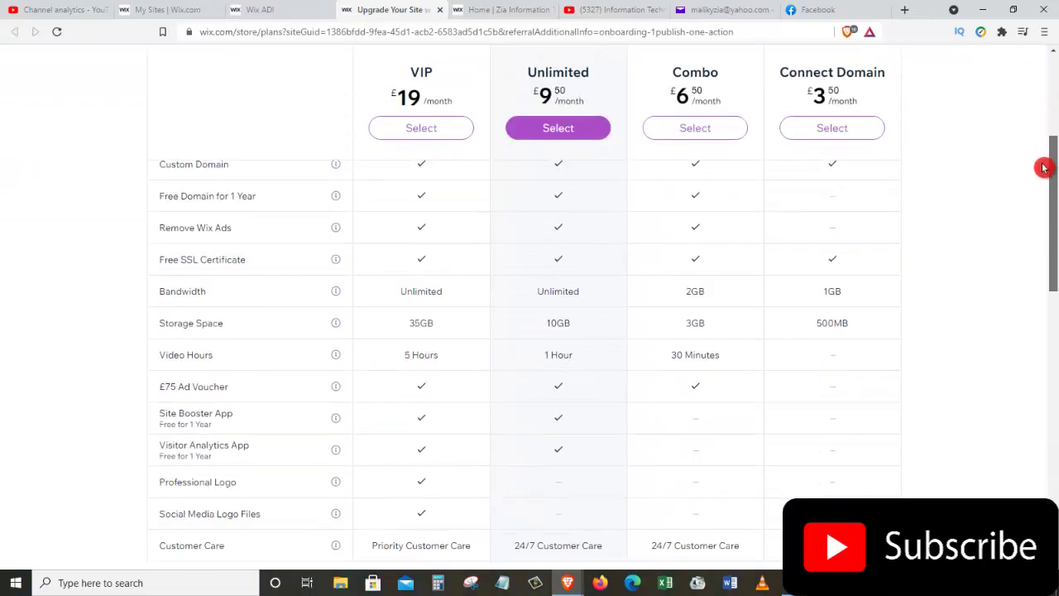
scroll(1045, 165, up, 3)
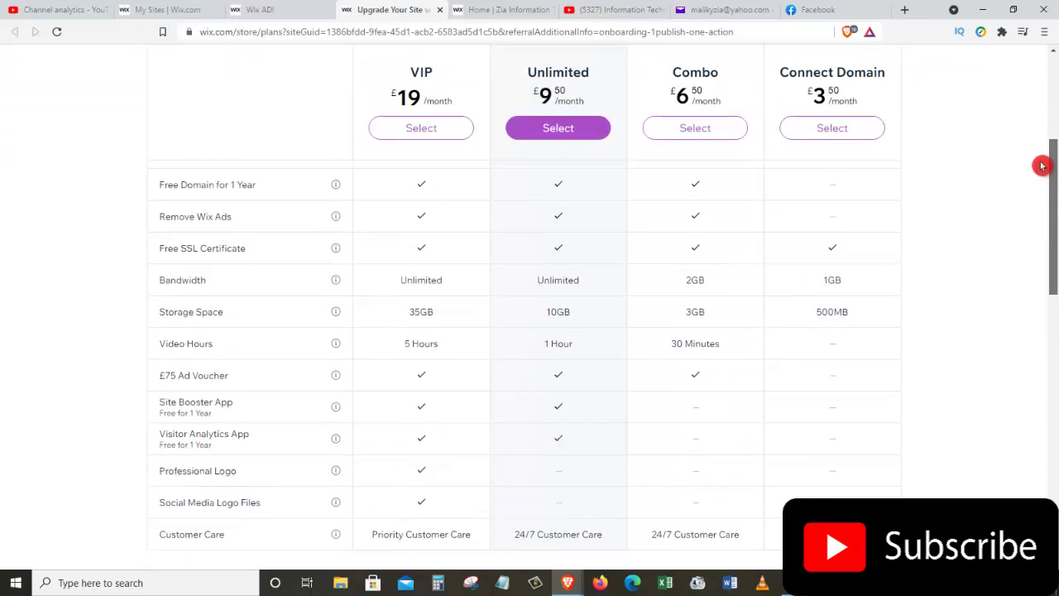
scroll(1027, 151, down, 1)
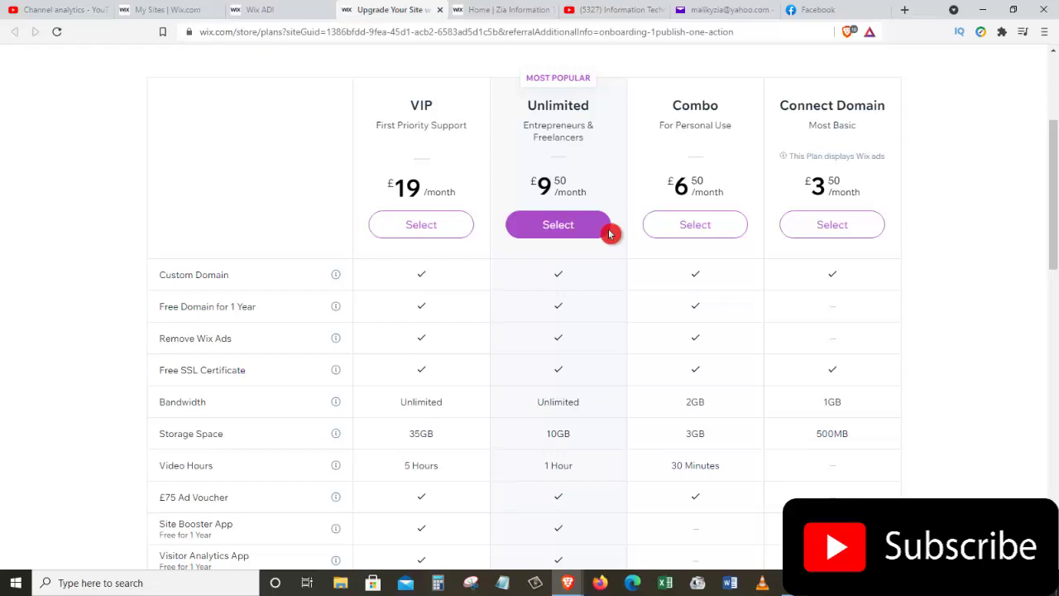
click(581, 230)
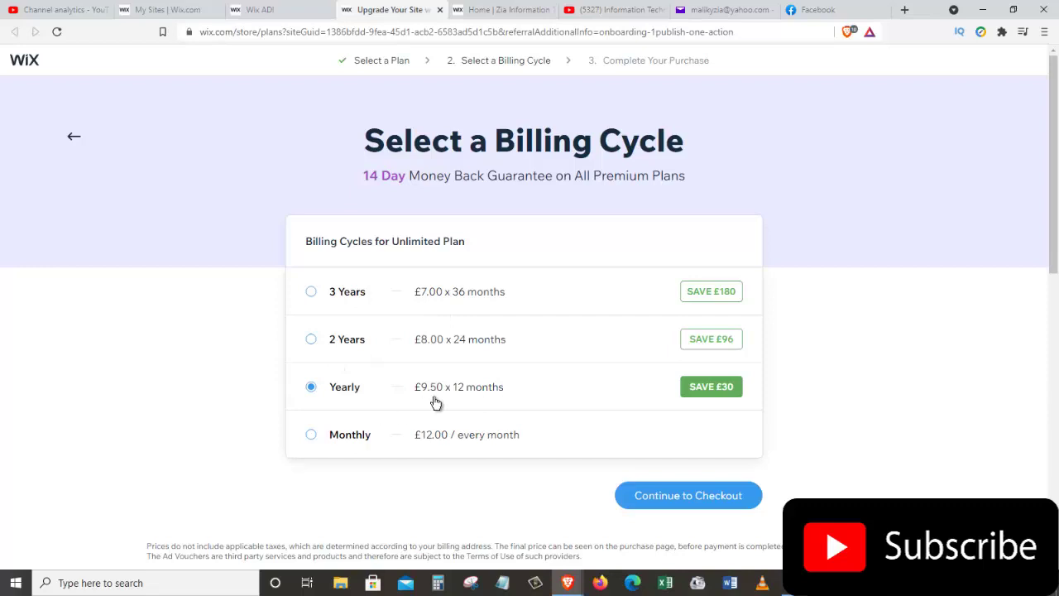
- Check out the Unlimited plan with yearly billing (£114), entering card details and submitting the purchase
click(674, 507)
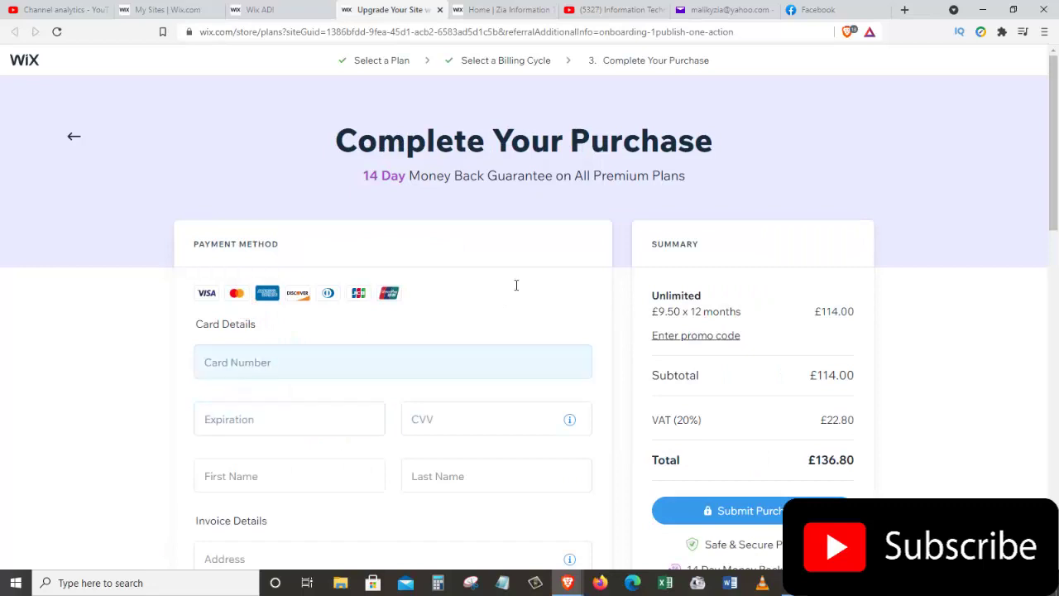
drag(1055, 175, 1053, 201)
click(362, 238)
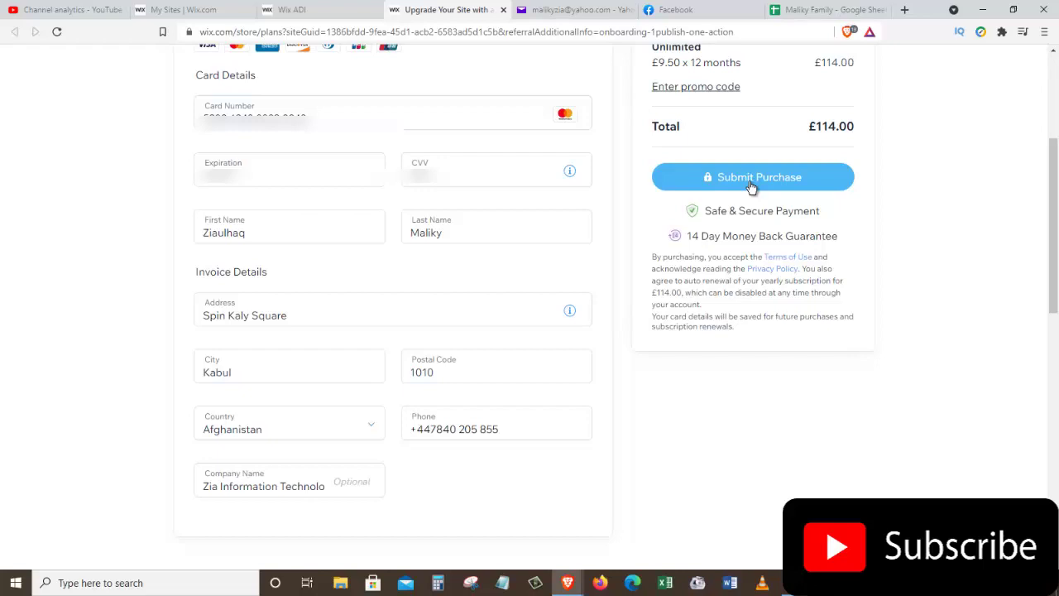
click(750, 179)
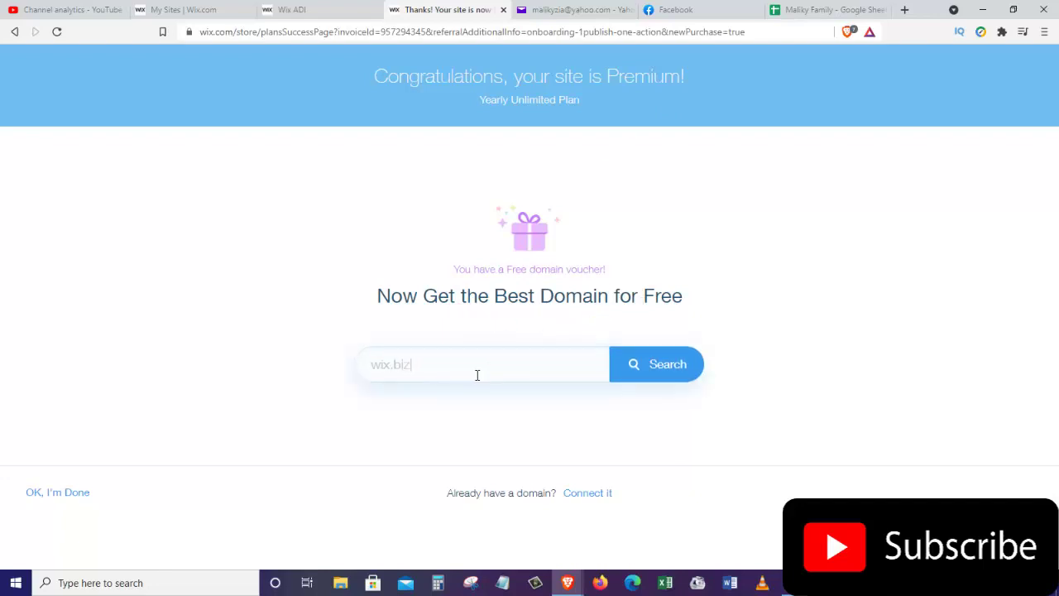
- Search for ziamaliky.com and claim it free with the domain voucher
click(253, 383)
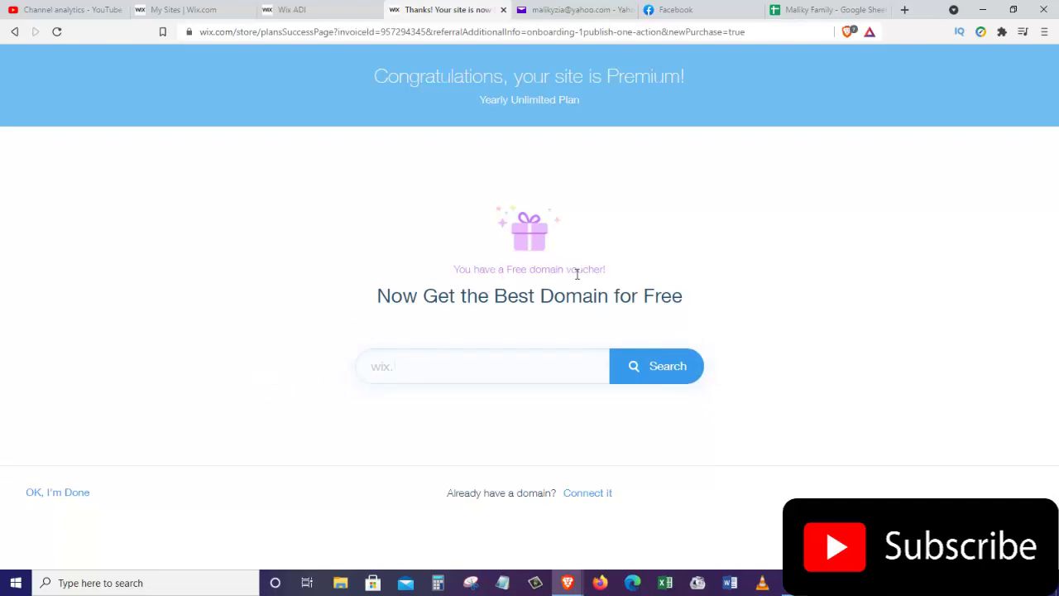
click(566, 414)
click(414, 372)
text(z)
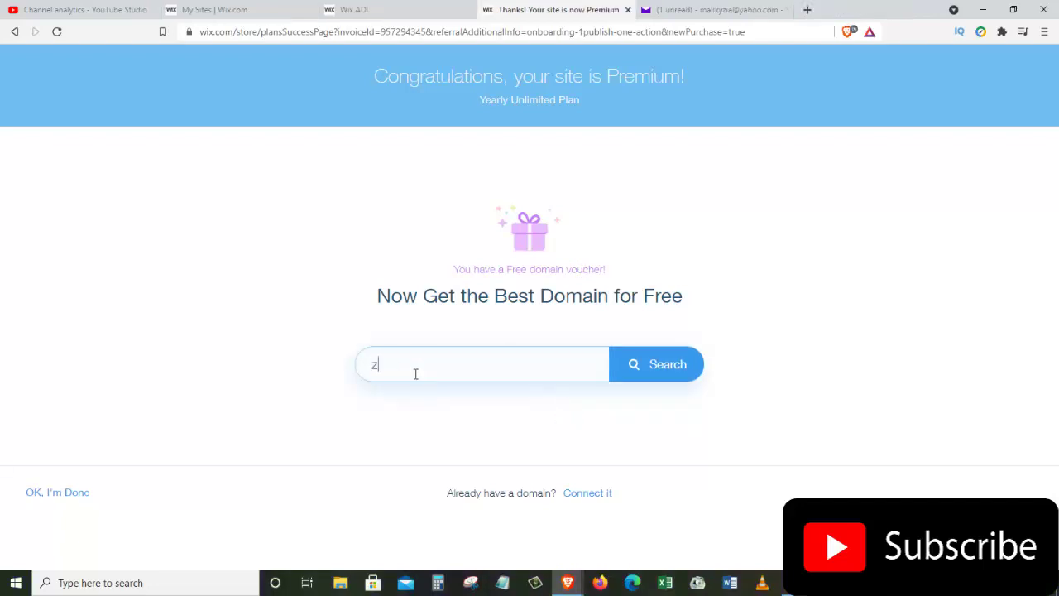
text(iamaliky.com)
click(668, 374)
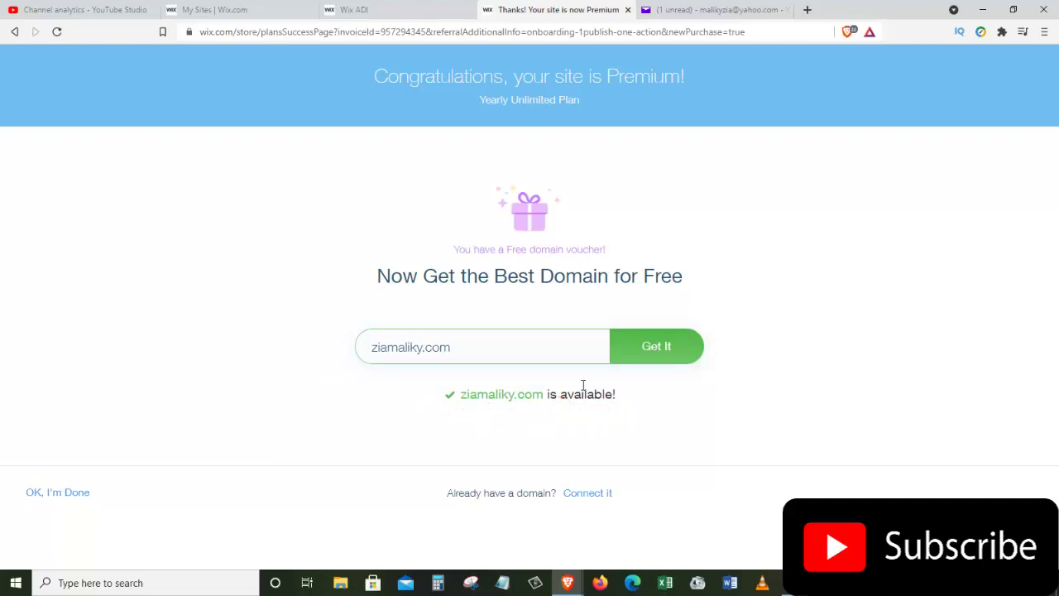
click(644, 352)
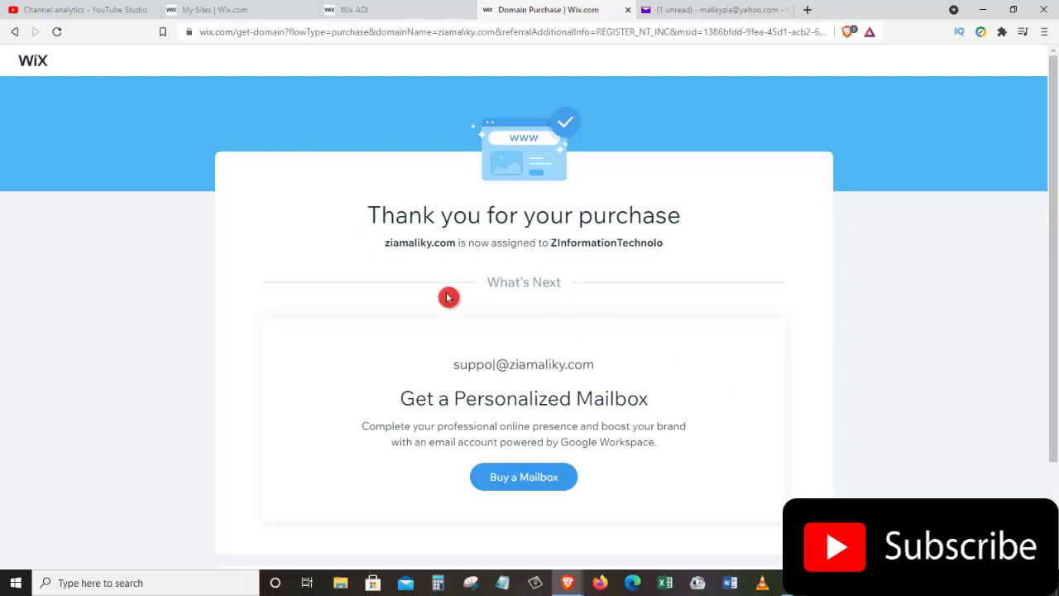
- Load ziamaliky.com in a new Brave tab
key(ctrl+t)
text(ziam)
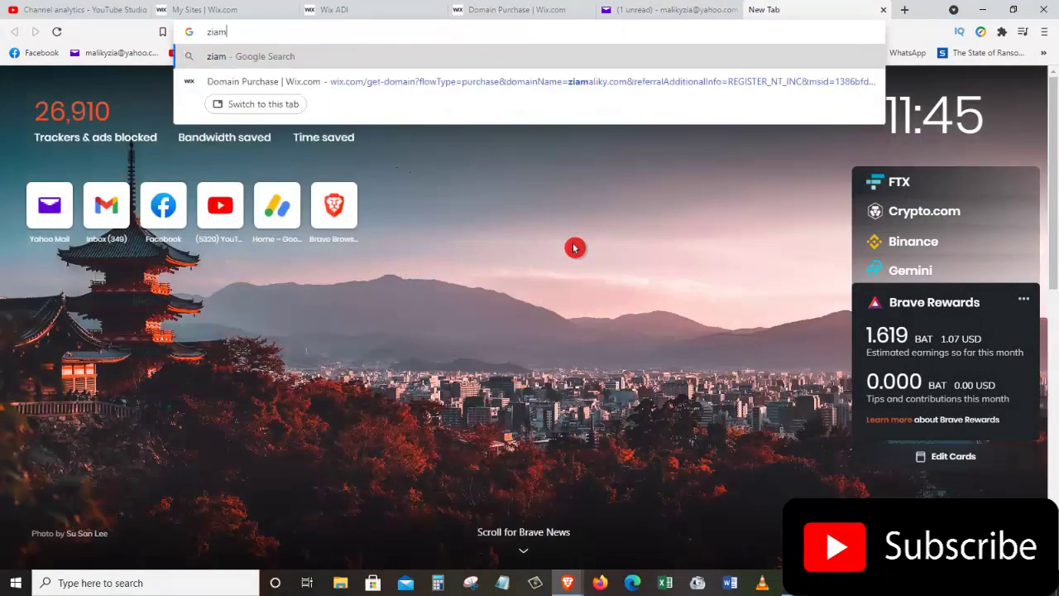
text(aliky.com)
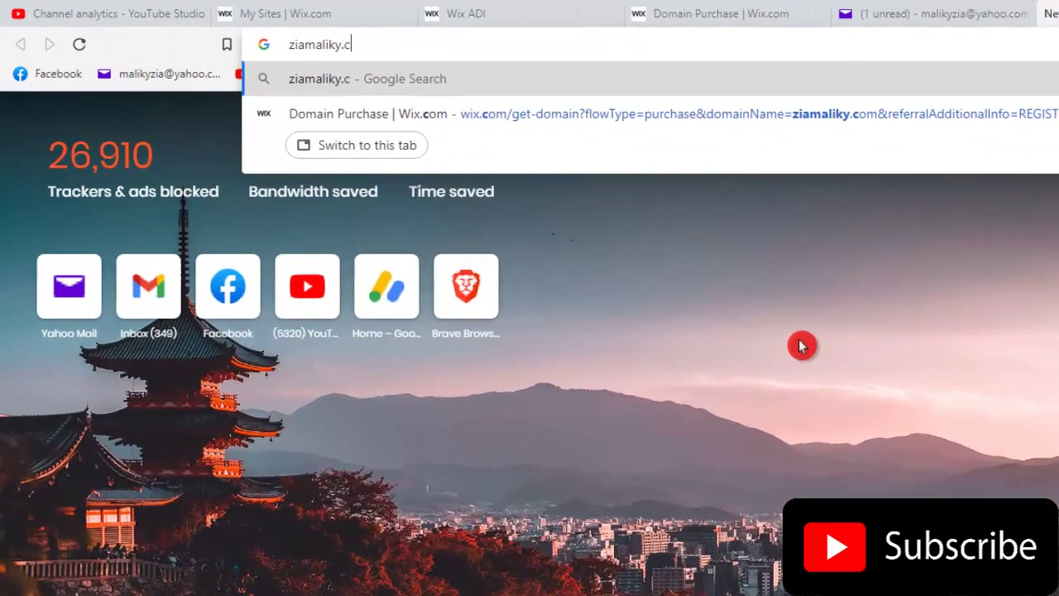
key(Return)
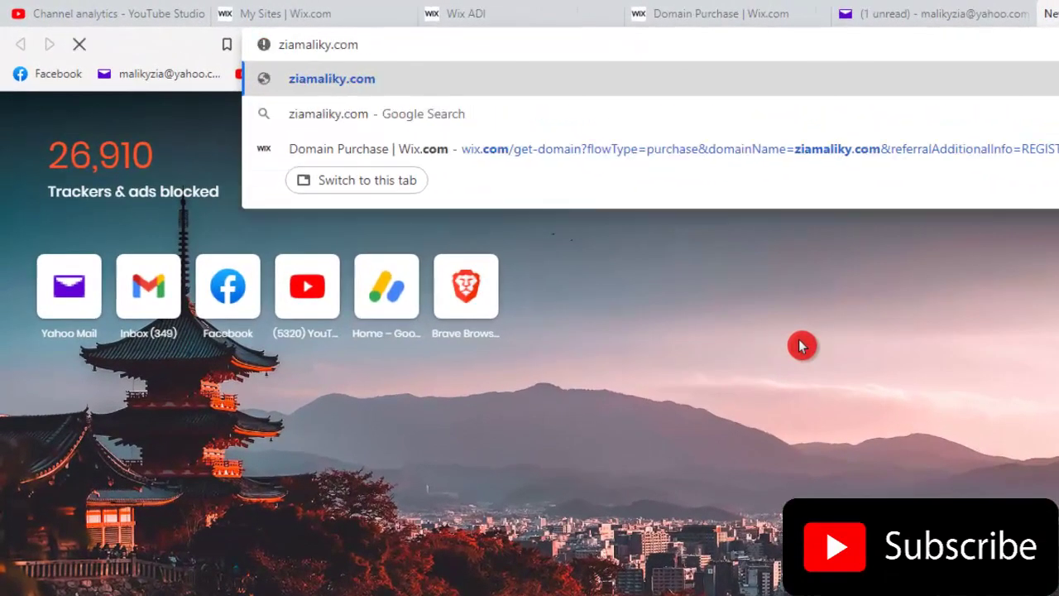